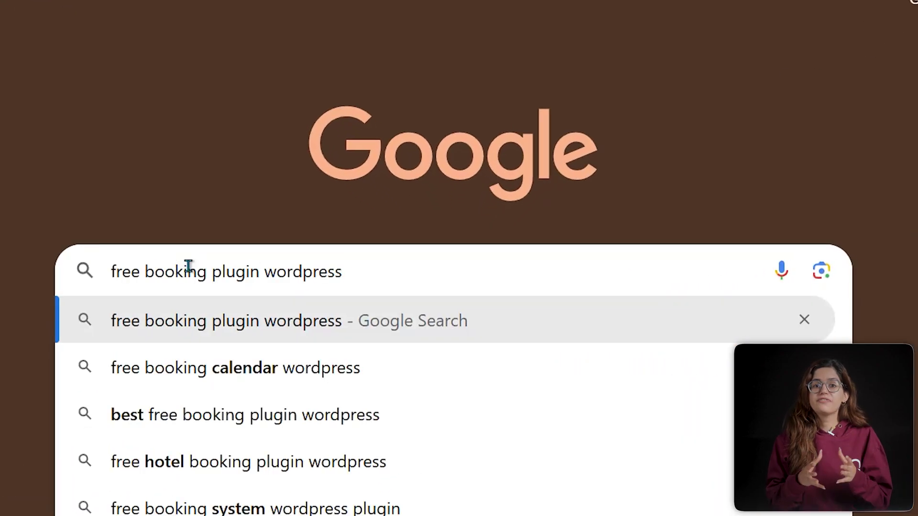
# - Search Google for 'free booking plugin wordpress'
pyautogui.press('Return')
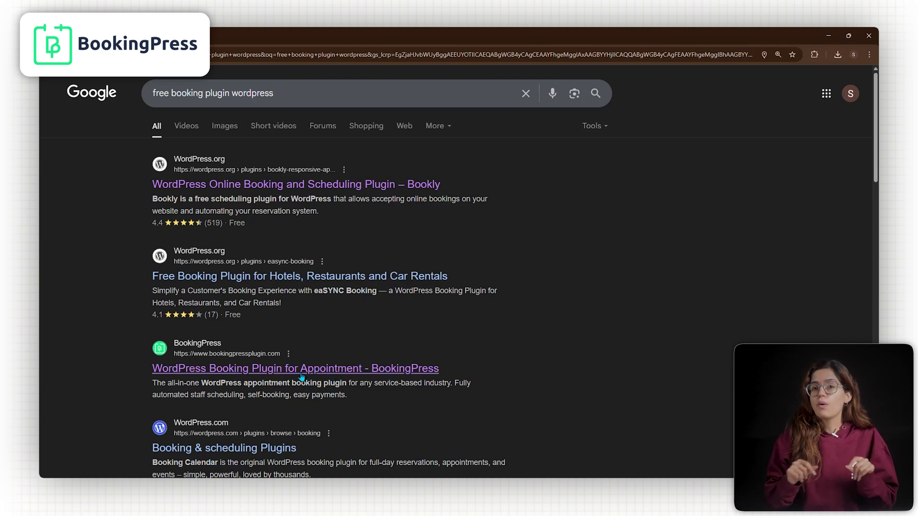
# - Open the BookingPress website, accepting cookies and closing the WAIT! popup
pyautogui.click(430, 370)
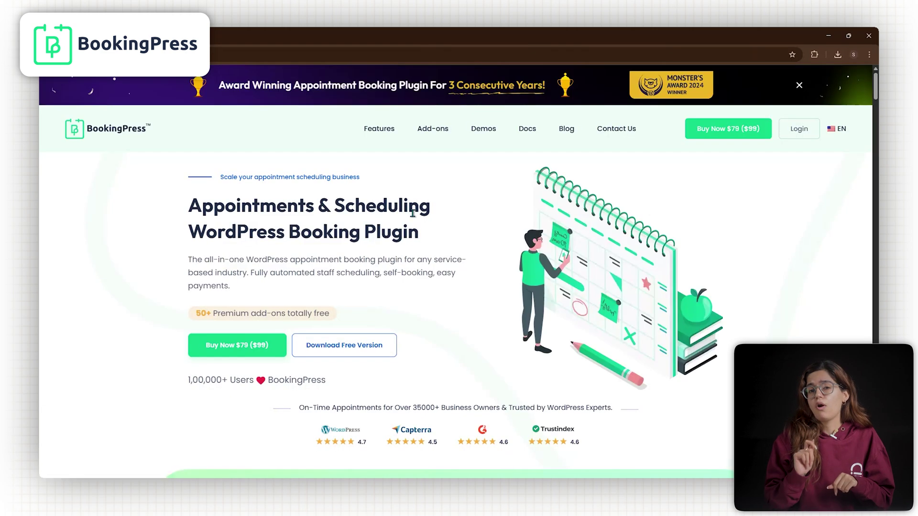
pyautogui.click(149, 469)
pyautogui.click(633, 220)
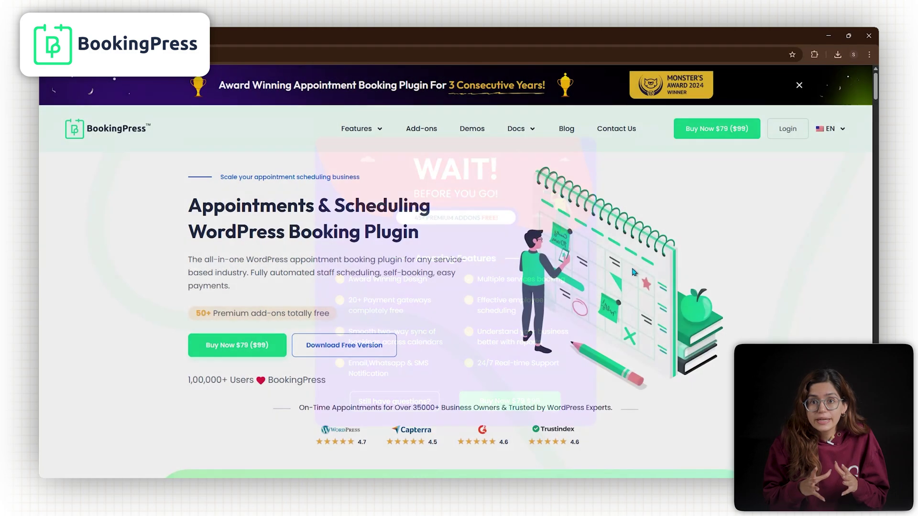
# - Scroll through the BookingPress feature sections
pyautogui.scroll(-1, 335, 328)
pyautogui.scroll(-3, 335, 327)
pyautogui.scroll(-2, 335, 328)
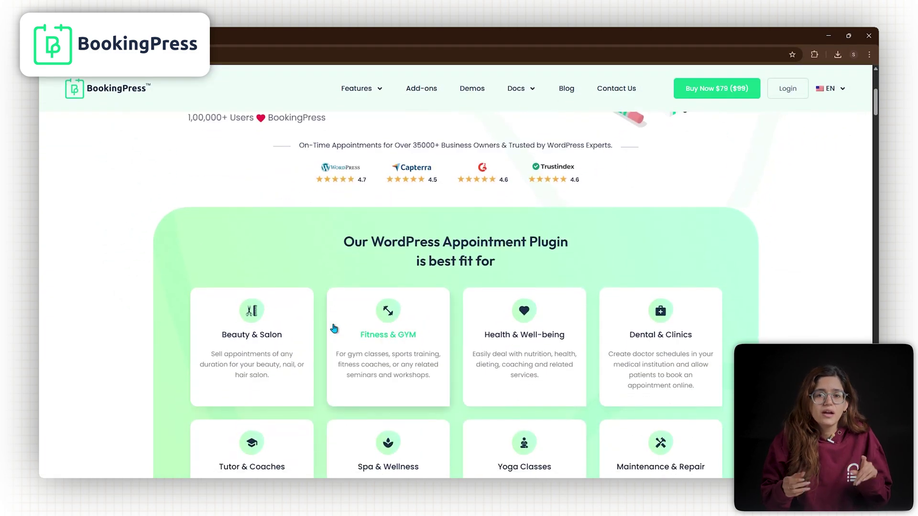
pyautogui.scroll(-2, 640, 287)
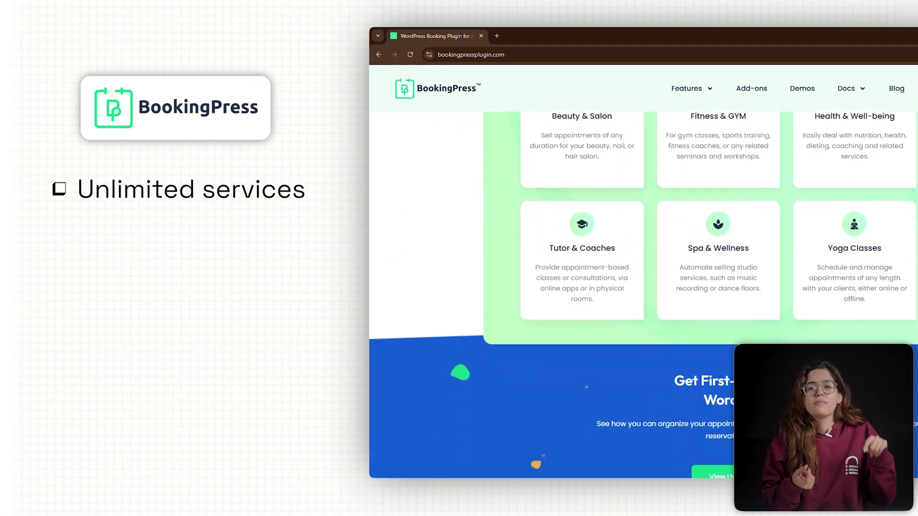
pyautogui.scroll(-3, 641, 287)
pyautogui.scroll(-3, 640, 287)
pyautogui.scroll(-3, 641, 286)
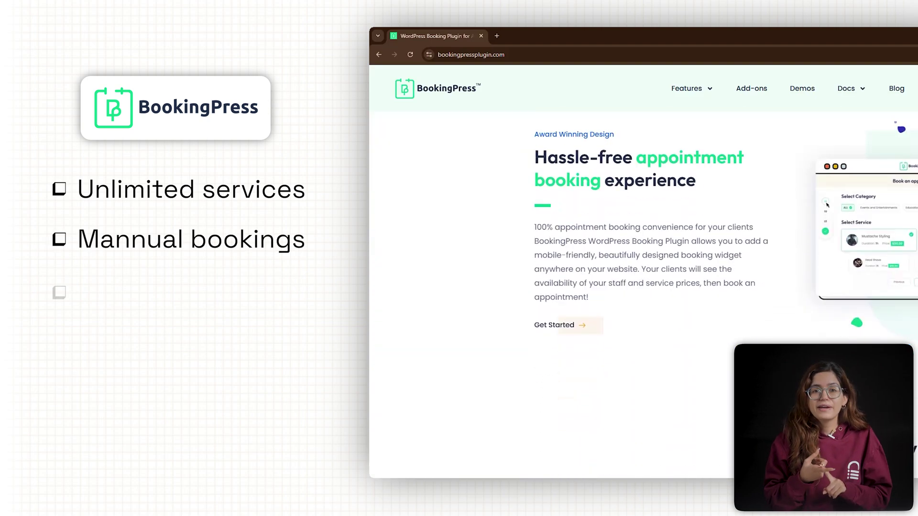
pyautogui.scroll(-3, 641, 286)
pyautogui.scroll(-4, 640, 287)
pyautogui.scroll(-1, 641, 286)
pyautogui.scroll(-5, 641, 287)
pyautogui.scroll(-3, 640, 287)
pyautogui.scroll(-1, 641, 287)
pyautogui.scroll(-3, 641, 287)
pyautogui.scroll(-5, 641, 286)
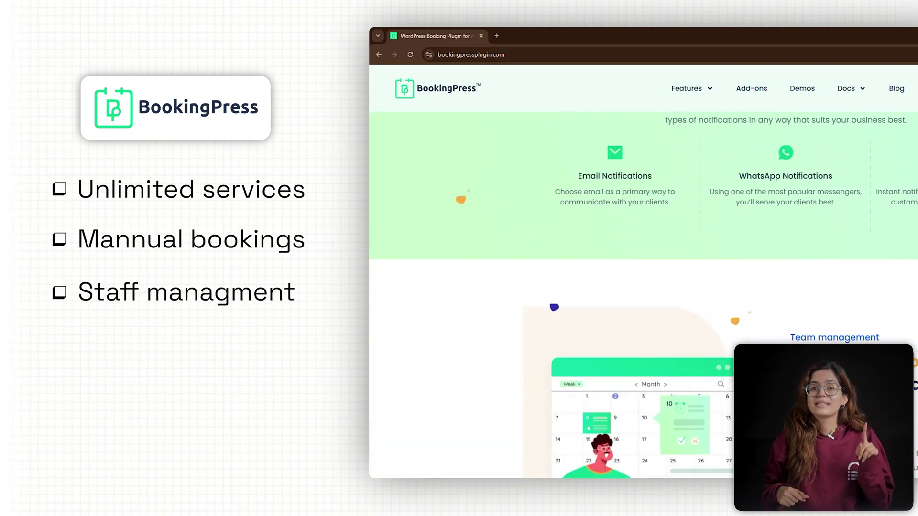
pyautogui.scroll(-2, 641, 287)
pyautogui.scroll(-2, 641, 286)
pyautogui.scroll(-4, 640, 287)
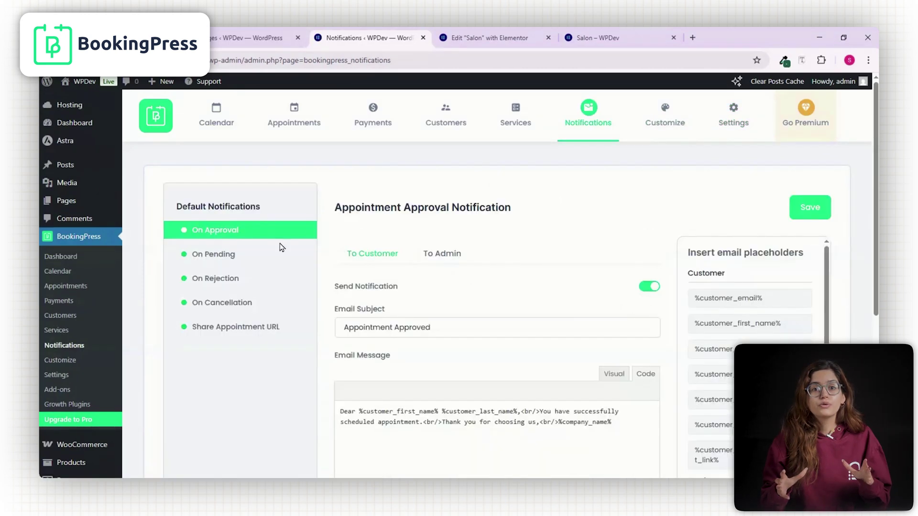
# - Replace the customer Appointment Approval email text with the pasted spa-themed message
pyautogui.scroll(-1, 421, 261)
pyautogui.scroll(-1, 540, 316)
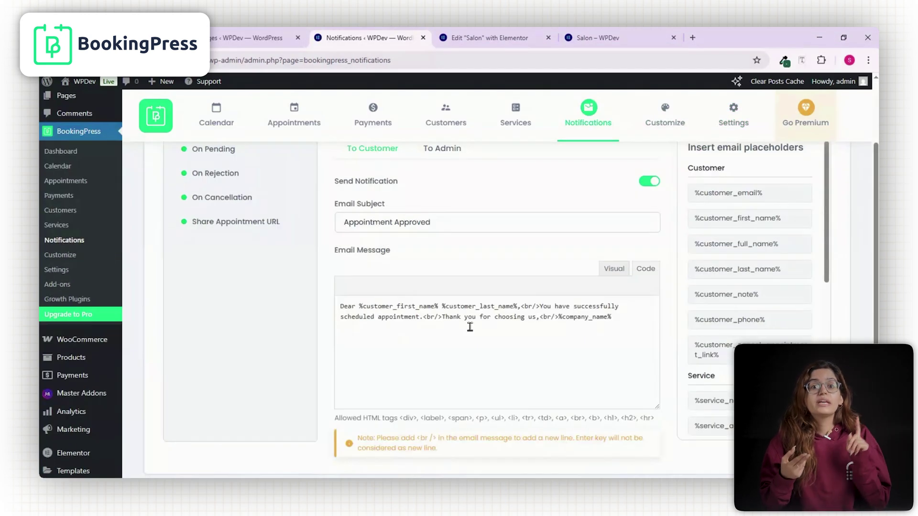
pyautogui.hotkey('ctrl', 'a')
pyautogui.hotkey('ctrl', 'v')
pyautogui.scroll(2, 416, 330)
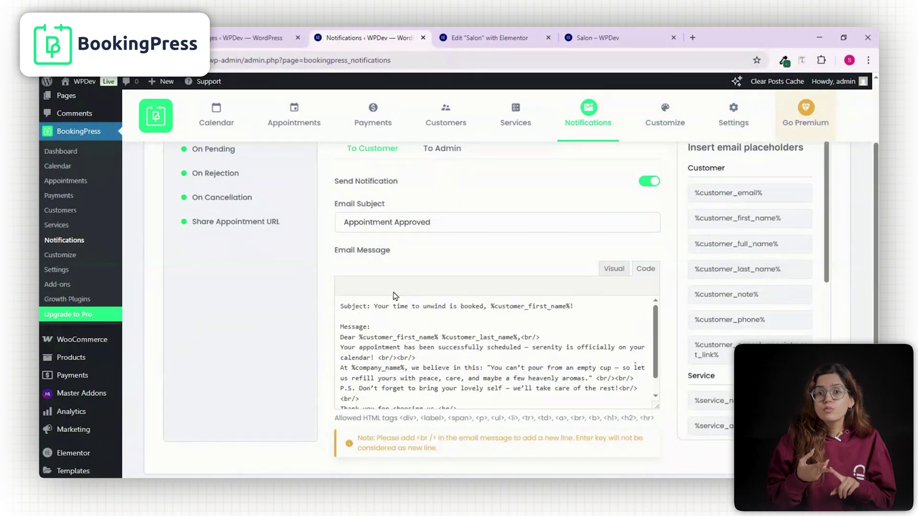
pyautogui.scroll(-1, 526, 348)
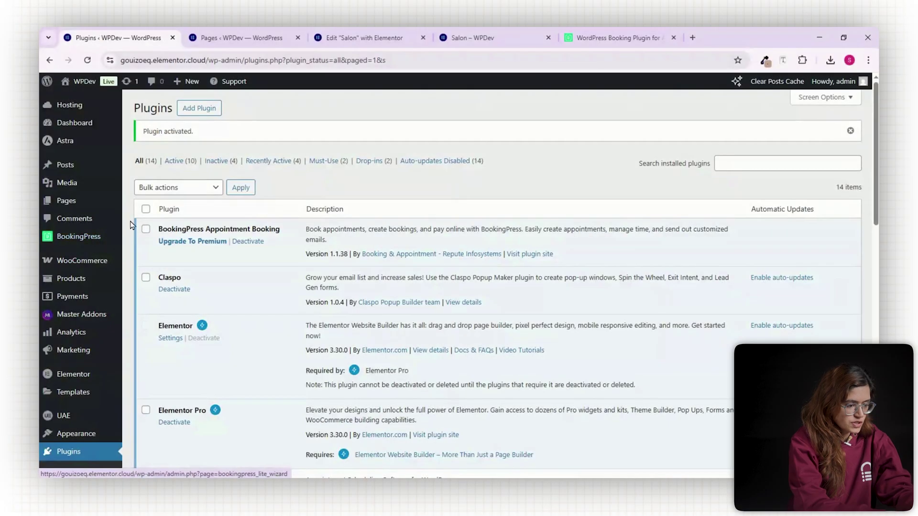
# - Launch the BookingPress setup wizard from the sidebar
pyautogui.scroll(-4, 133, 224)
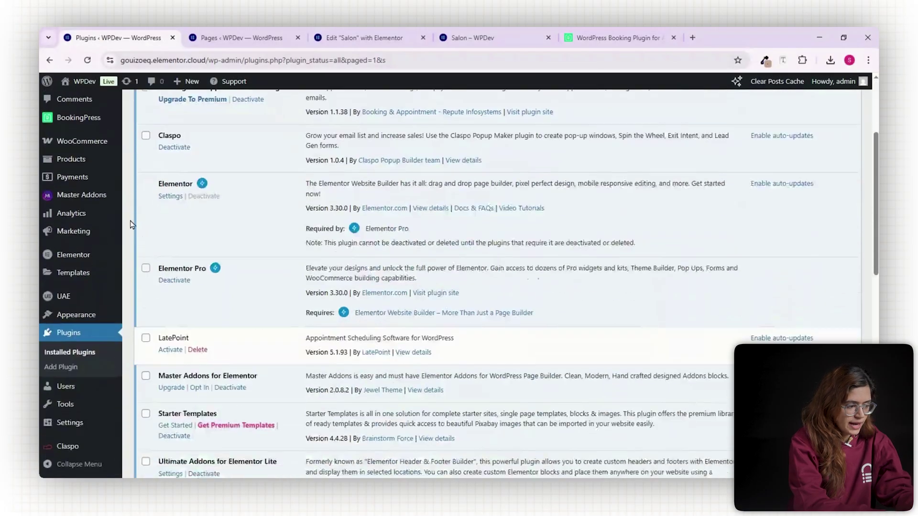
pyautogui.scroll(-2, 132, 225)
pyautogui.scroll(2, 132, 224)
pyautogui.scroll(4, 132, 224)
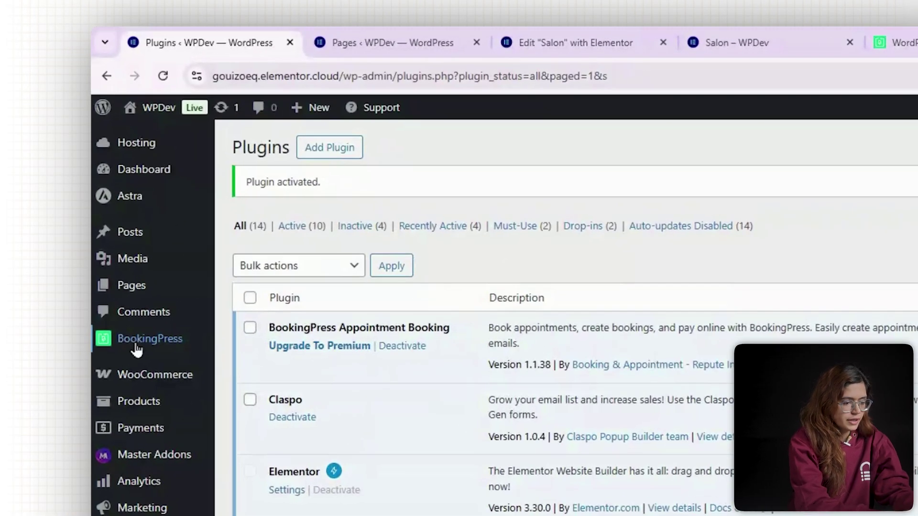
pyautogui.click(137, 347)
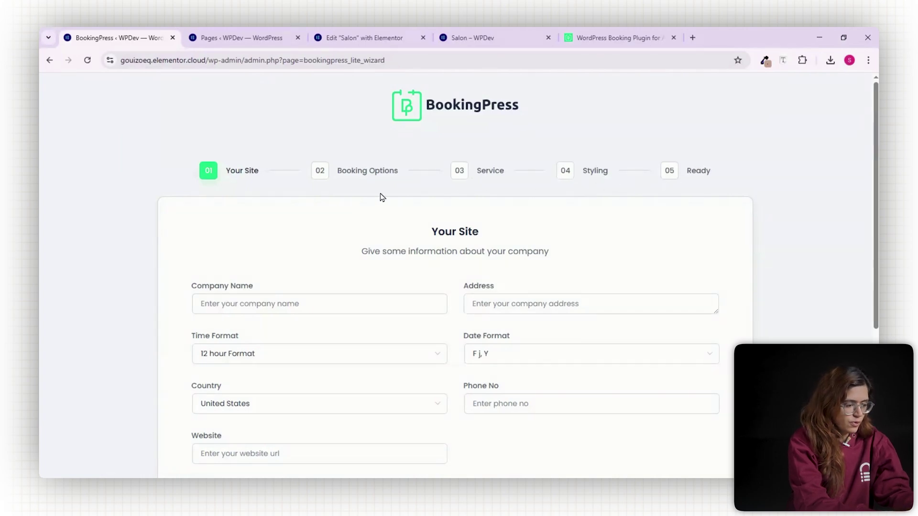
# - Enter 'Lotus Spa' as the company name in the Your Site step
pyautogui.scroll(-3, 410, 247)
pyautogui.scroll(-3, 409, 246)
pyautogui.scroll(1, 410, 246)
pyautogui.scroll(1, 410, 246)
pyautogui.scroll(1, 409, 246)
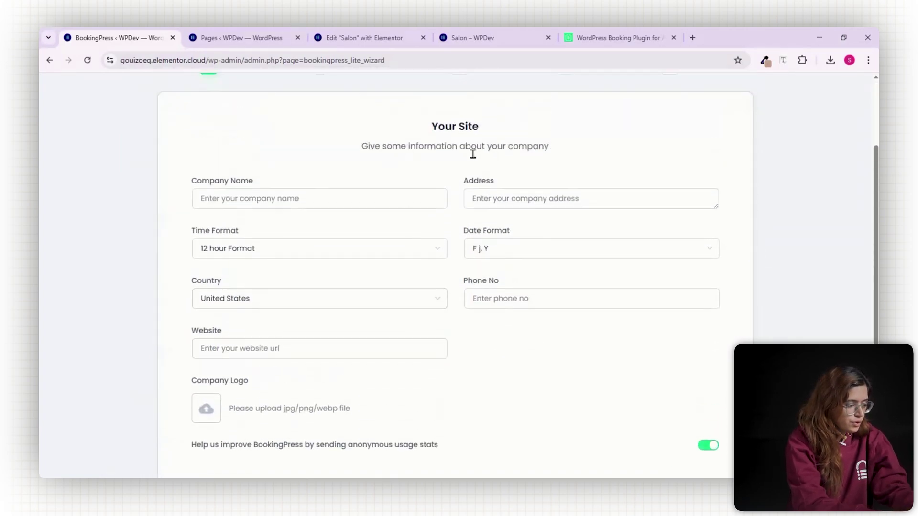
pyautogui.click(367, 198)
pyautogui.write('i')
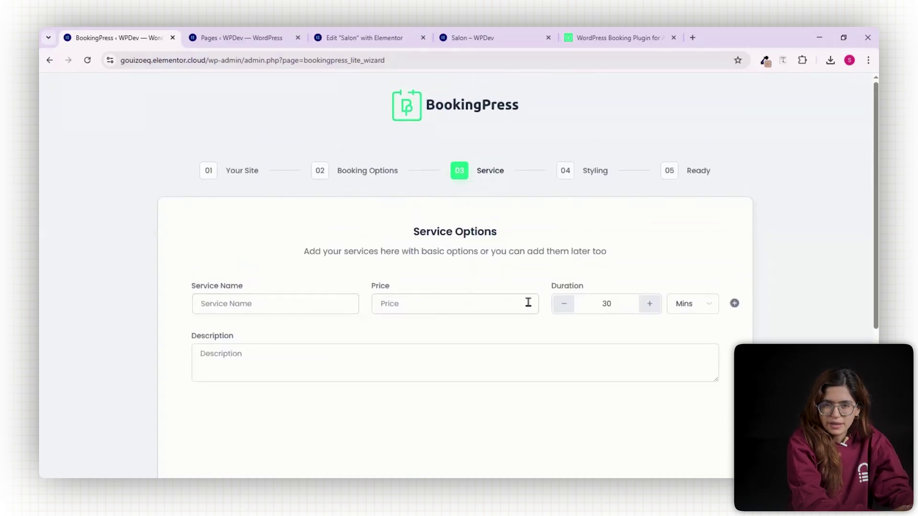
# - Add the Ayurvedic Treatment service with a 60-minute duration and its description
pyautogui.write('Ayurvedic Treatment')
pyautogui.hotkey('alt', 'Tab')
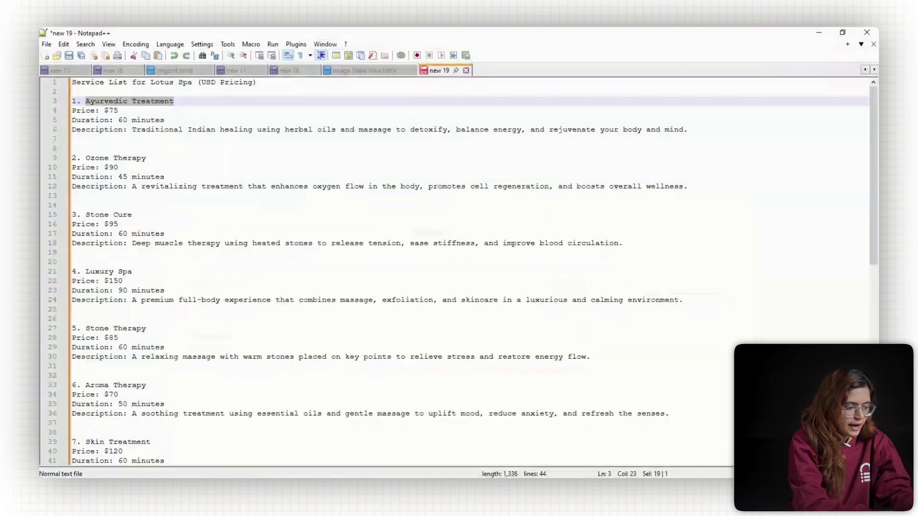
pyautogui.hotkey('alt', 'Tab')
pyautogui.click(397, 305)
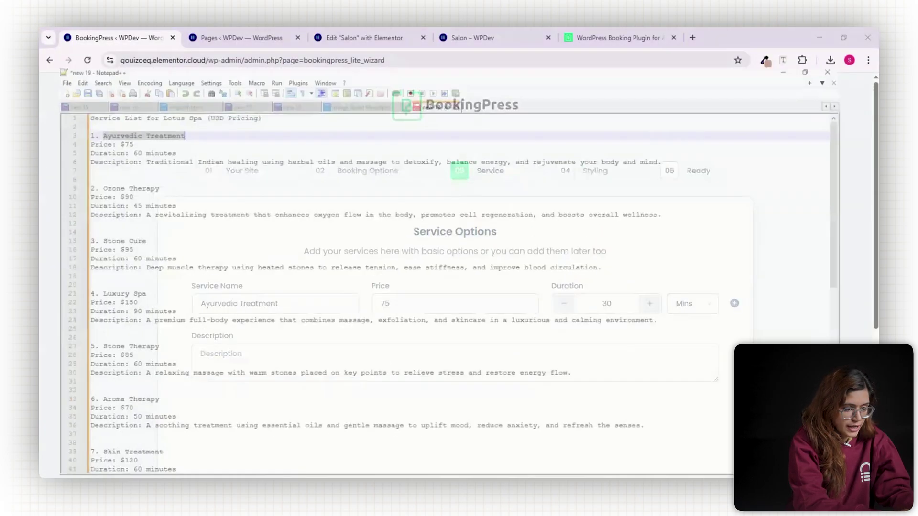
pyautogui.hotkey('alt', 'Tab')
pyautogui.hotkey('alt', 'Tab')
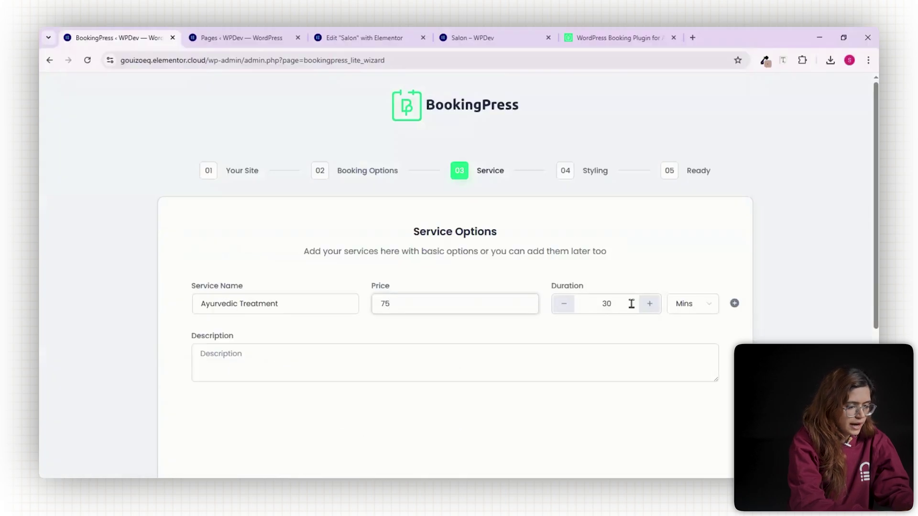
pyautogui.click(649, 304)
pyautogui.click(396, 349)
pyautogui.write('Traditional Indian healing using herbal oils and massage to detoxify, balance energy, and rejuvenate your body and mind.')
# - Darken the primary colour in the Styling step and finish the wizard
pyautogui.scroll(-2, 396, 338)
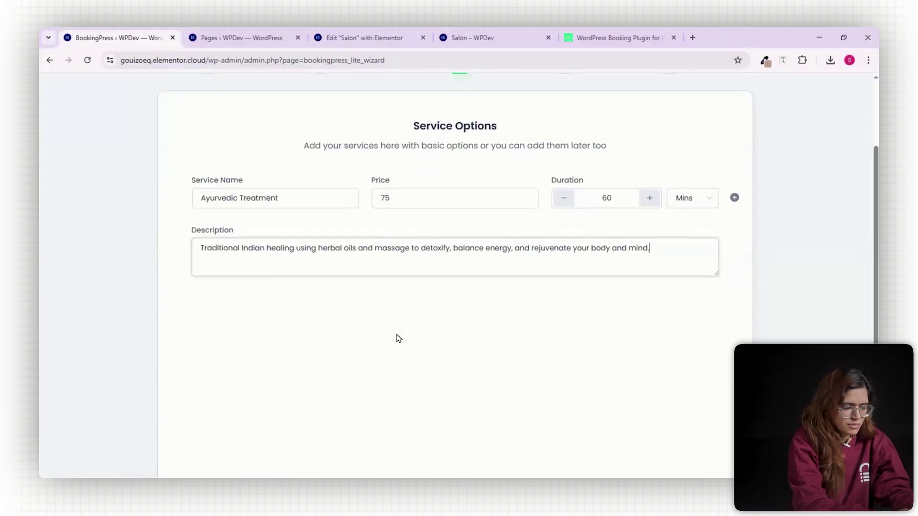
pyautogui.scroll(-2, 396, 338)
pyautogui.scroll(3, 396, 335)
pyautogui.scroll(1, 396, 334)
pyautogui.scroll(-2, 674, 392)
pyautogui.click(689, 453)
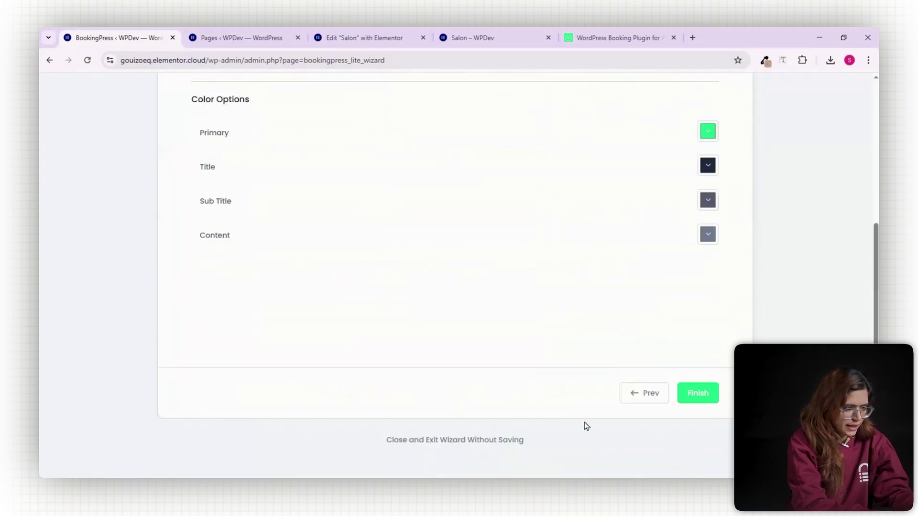
pyautogui.scroll(2, 292, 234)
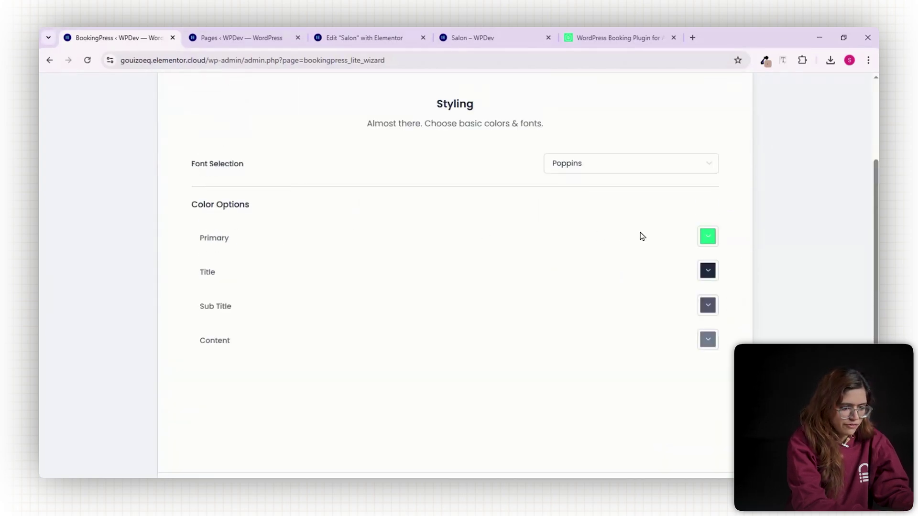
pyautogui.click(710, 239)
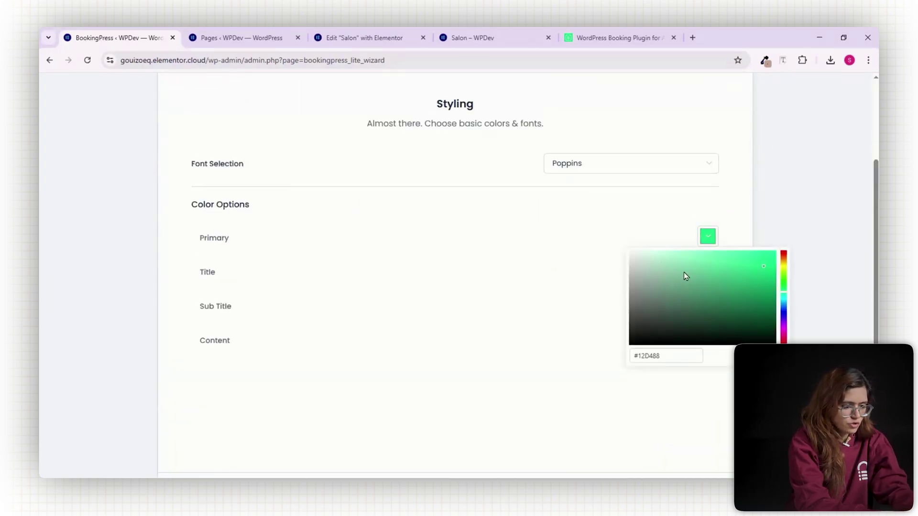
pyautogui.scroll(-2, 703, 392)
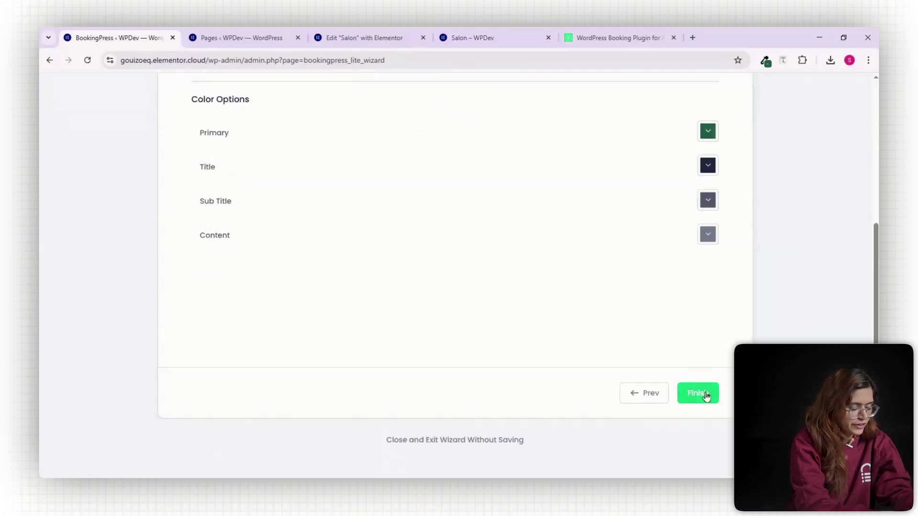
pyautogui.click(703, 394)
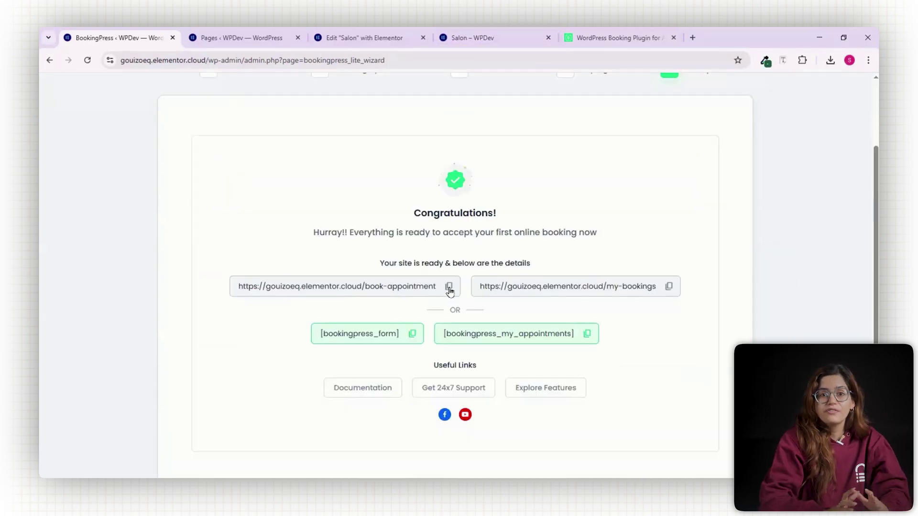
# - Load the copied book-appointment URL in a new tab to preview the booking form
pyautogui.click(449, 287)
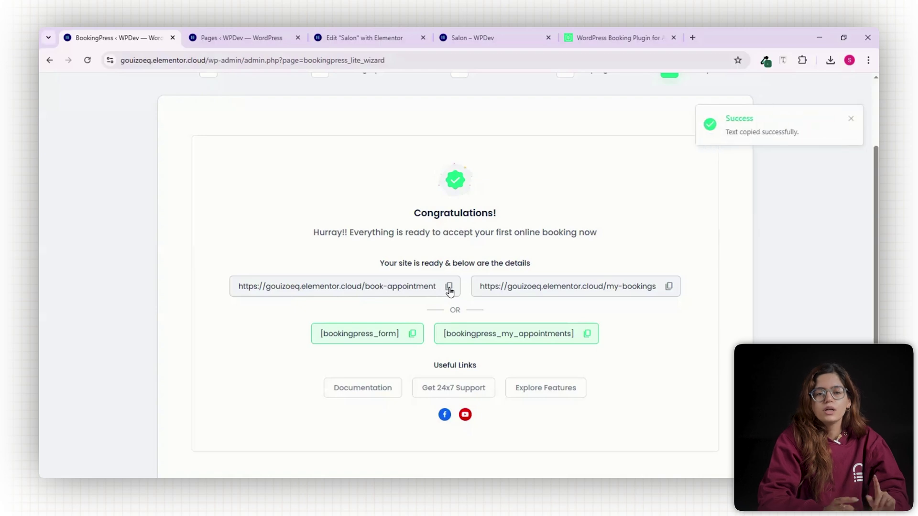
pyautogui.click(692, 37)
pyautogui.hotkey('ctrl', 'v')
pyautogui.press('Return')
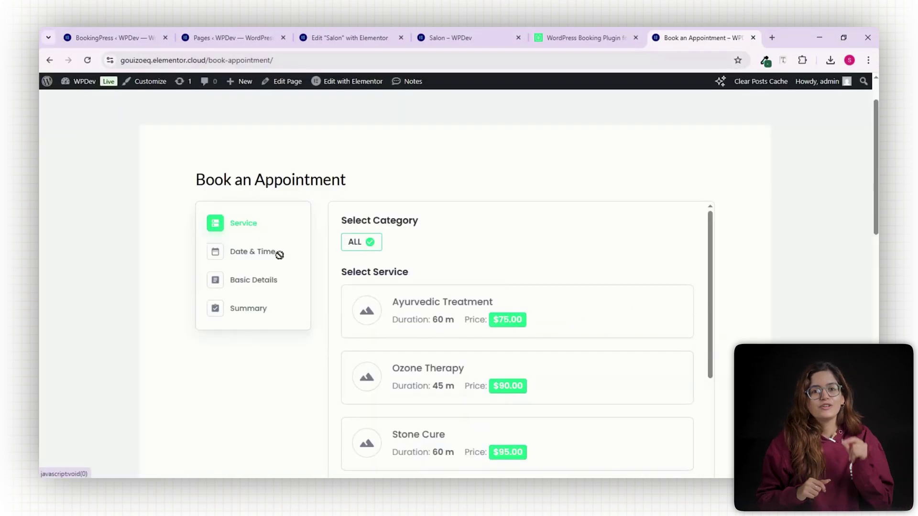
pyautogui.scroll(-2, 628, 306)
pyautogui.scroll(-2, 628, 306)
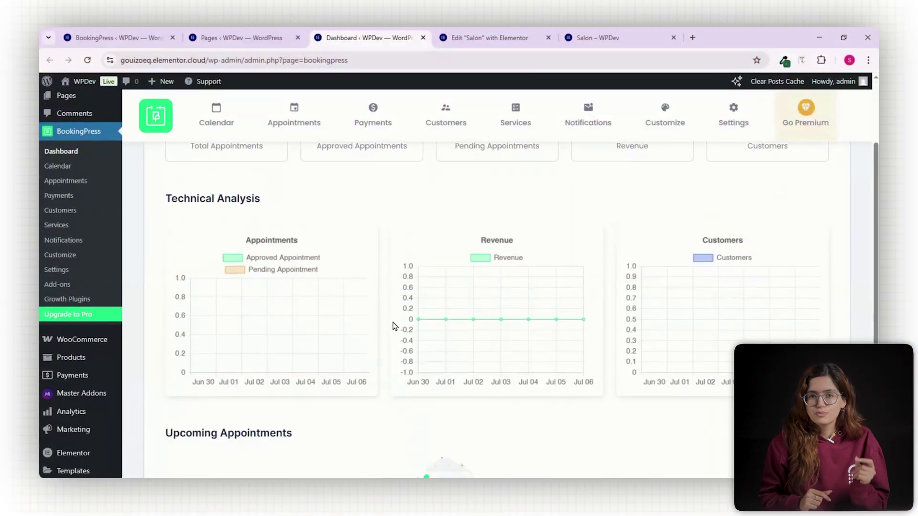
# - Open the Services page showing Ayurvedic Treatment, Ozone Therapy and Luxury Spa uncategorized
pyautogui.scroll(-1, 393, 326)
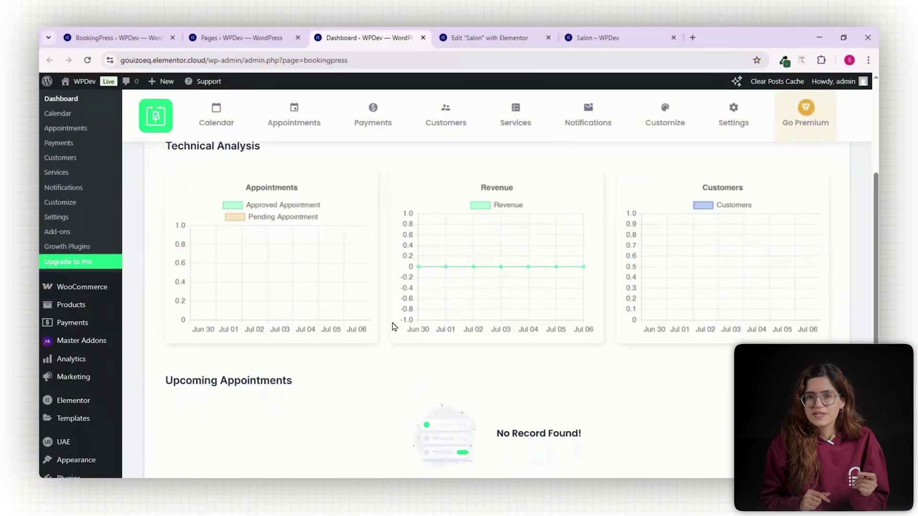
pyautogui.scroll(-2, 478, 354)
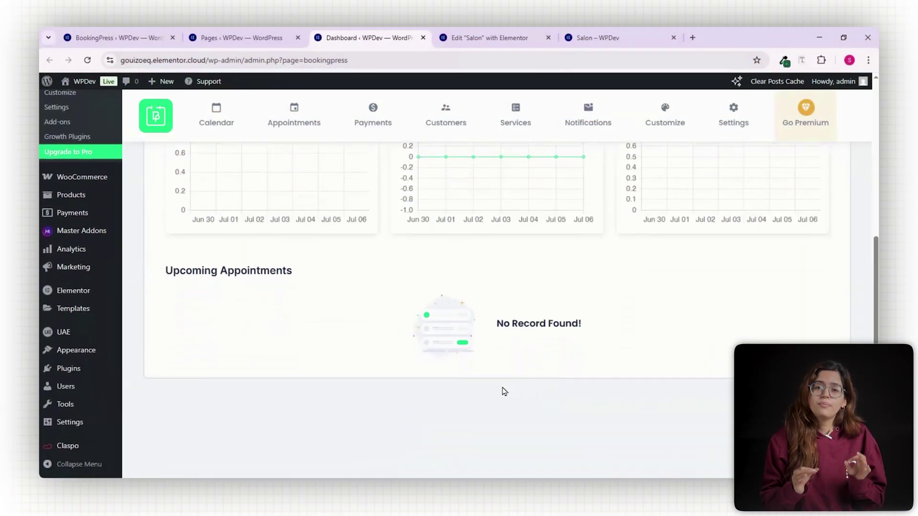
pyautogui.scroll(2, 504, 391)
pyautogui.scroll(2, 511, 386)
pyautogui.scroll(1, 578, 381)
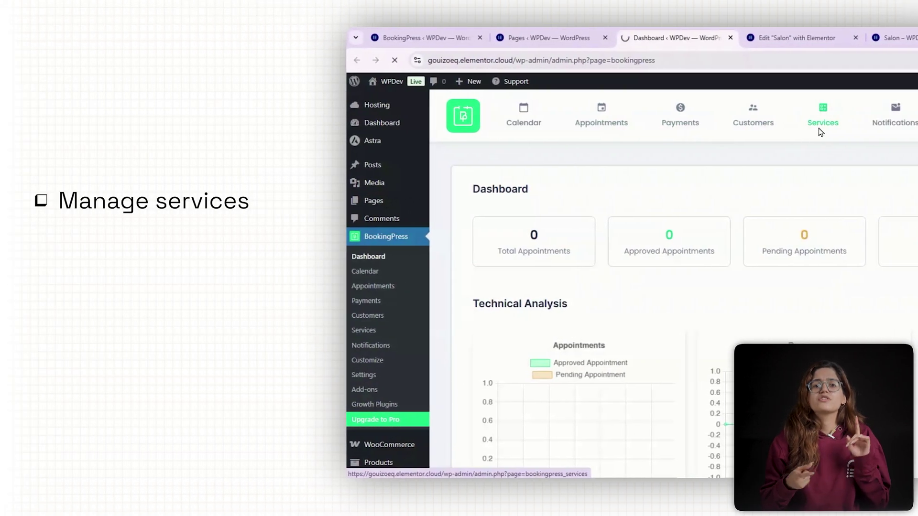
pyautogui.click(516, 117)
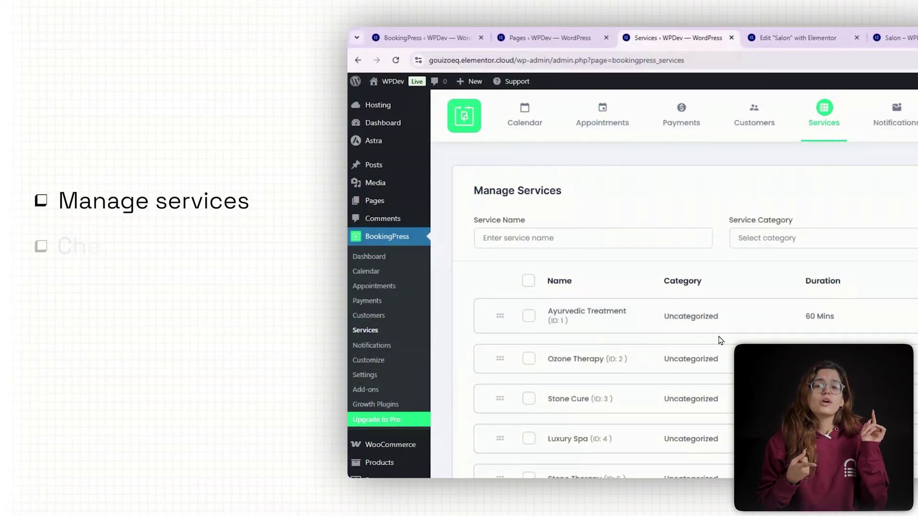
pyautogui.scroll(-2, 717, 342)
pyautogui.scroll(-2, 717, 342)
pyautogui.scroll(-1, 719, 341)
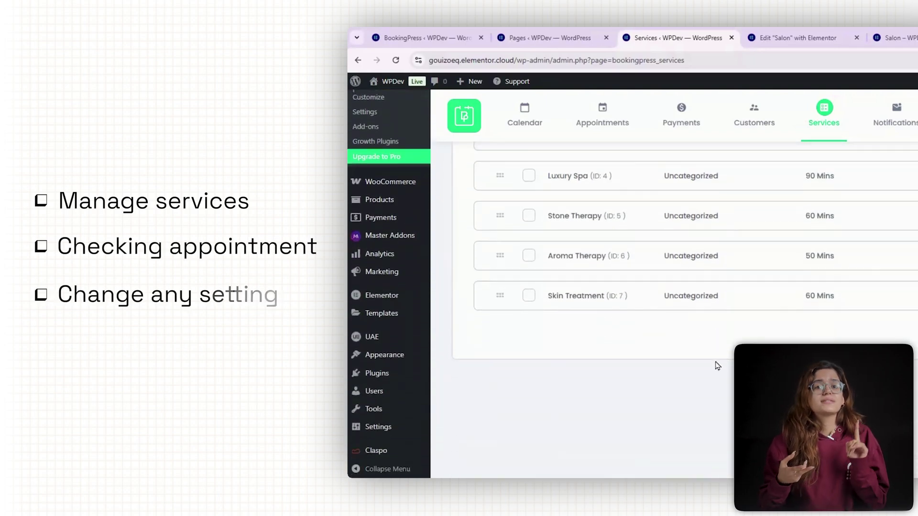
pyautogui.scroll(1, 717, 369)
pyautogui.scroll(2, 717, 369)
pyautogui.scroll(2, 716, 370)
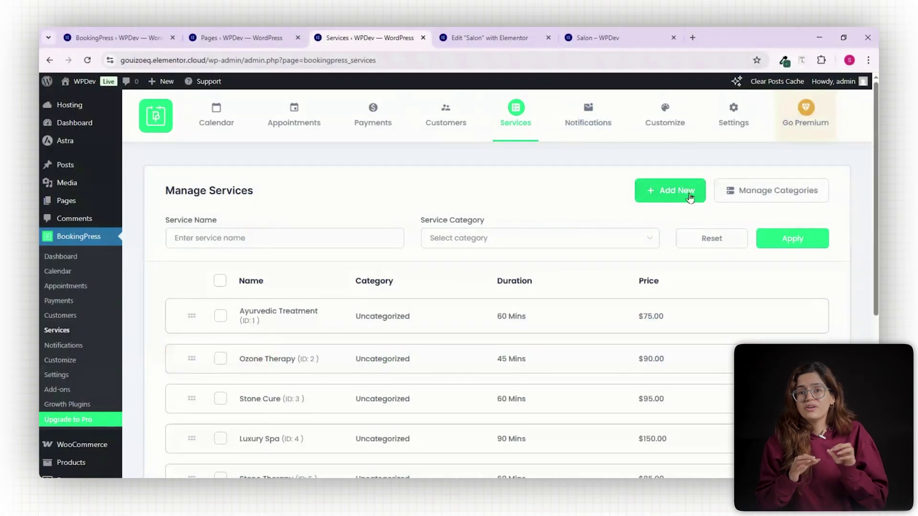
# - Add Hair Color, Haircut and Spa categories in Manage Categories
pyautogui.click(750, 198)
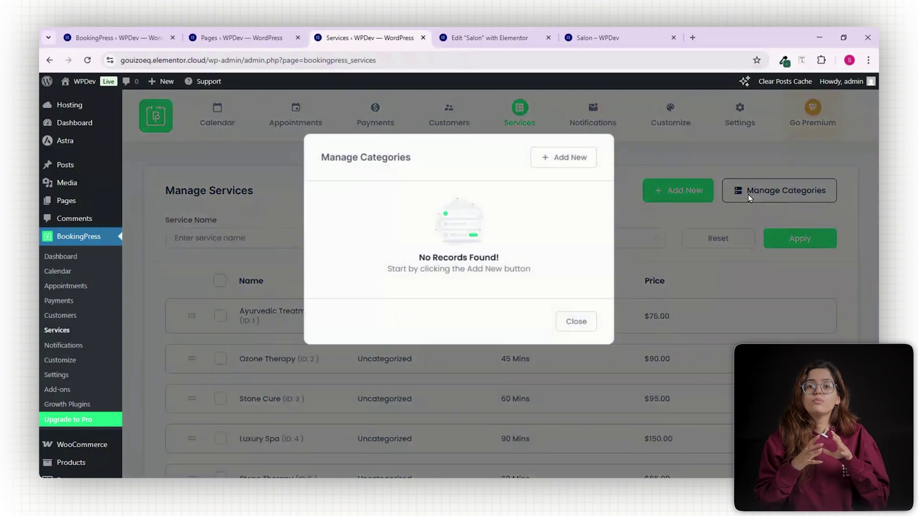
pyautogui.click(551, 163)
pyautogui.click(498, 247)
pyautogui.write('Hair Color')
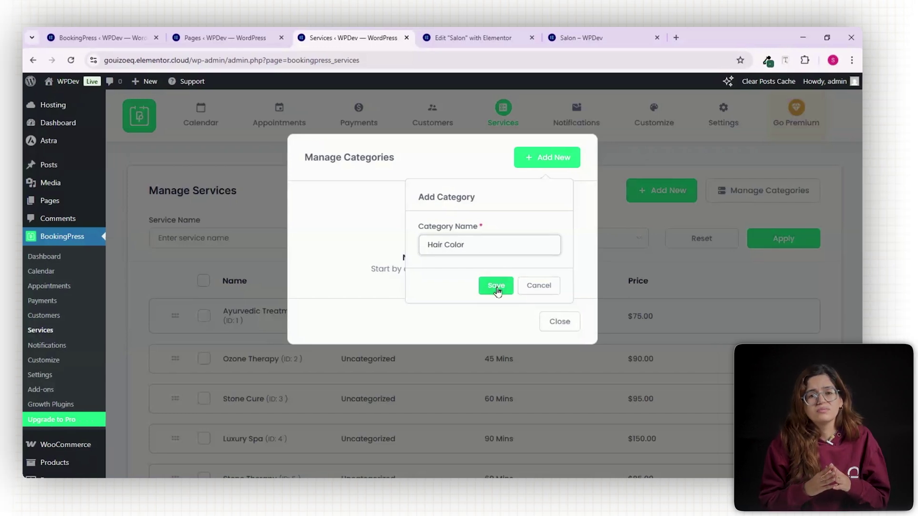
pyautogui.click(514, 286)
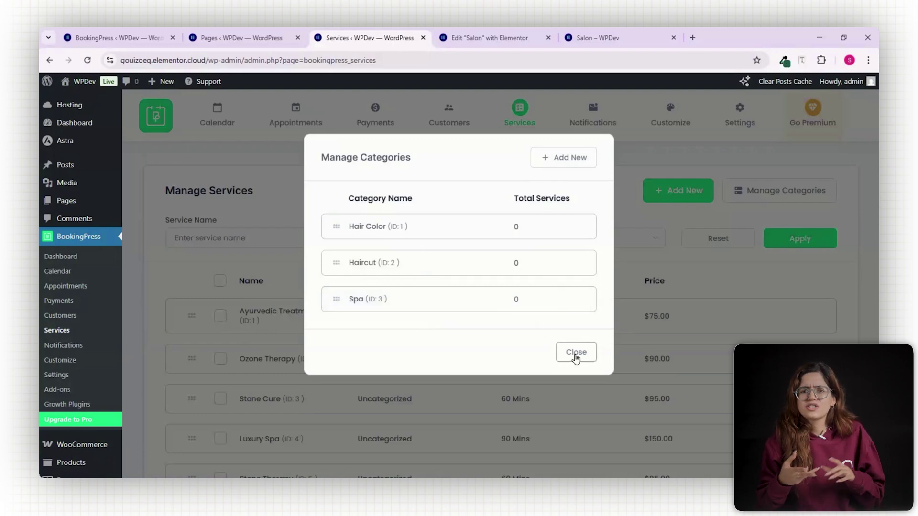
pyautogui.click(576, 354)
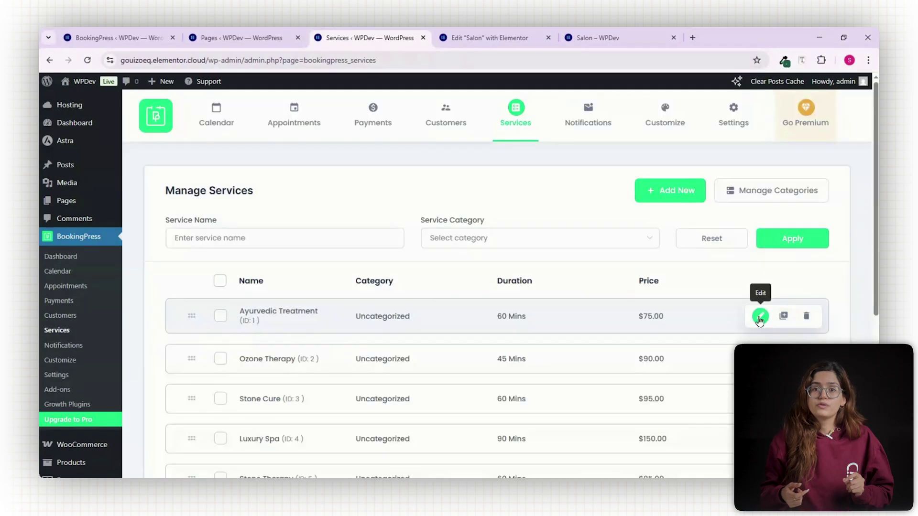
# - Save Ayurvedic Treatment under Spa with the lotus logo image, then view Appointments
pyautogui.click(760, 317)
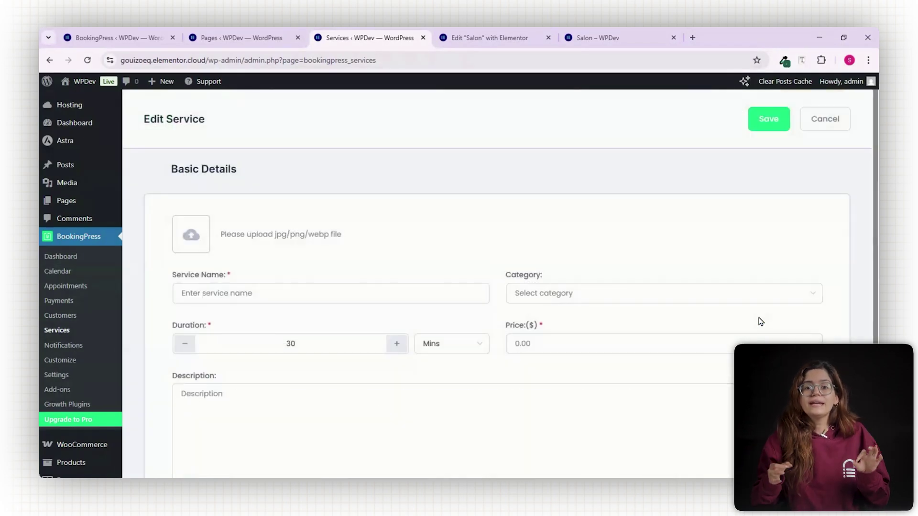
pyautogui.click(572, 293)
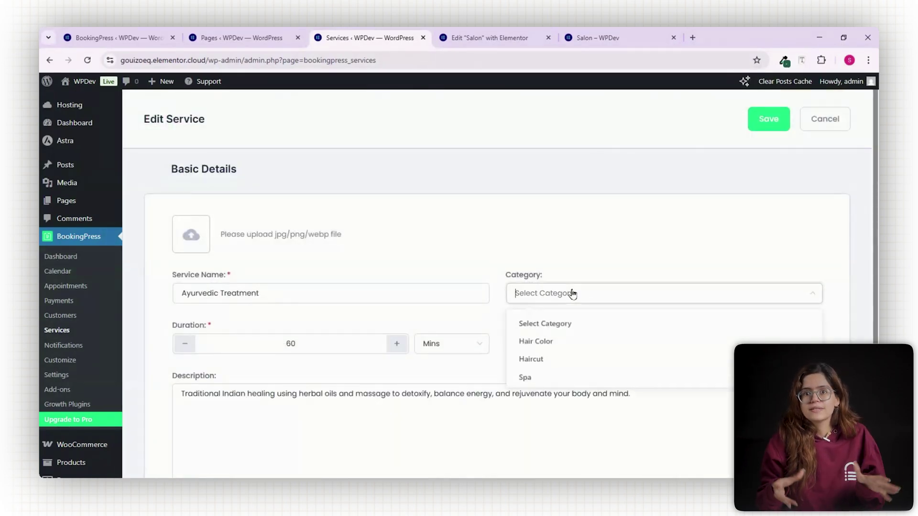
pyautogui.click(525, 377)
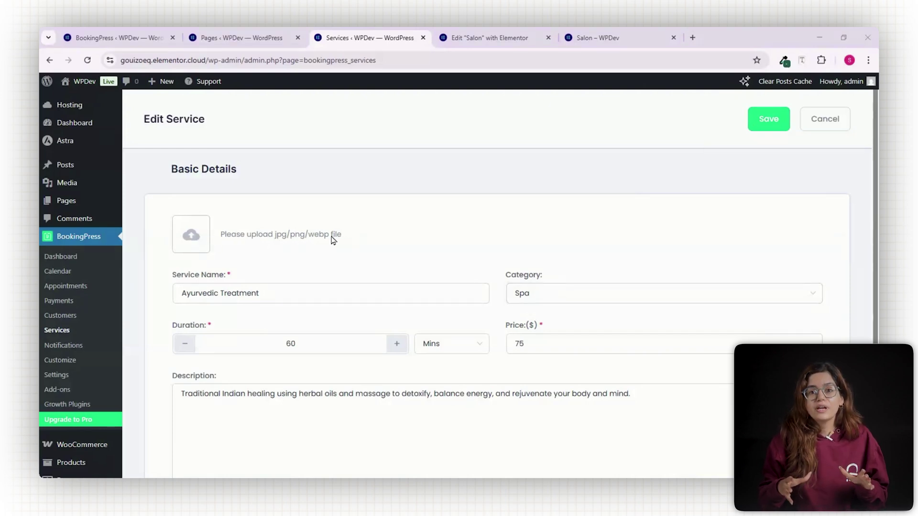
pyautogui.click(333, 239)
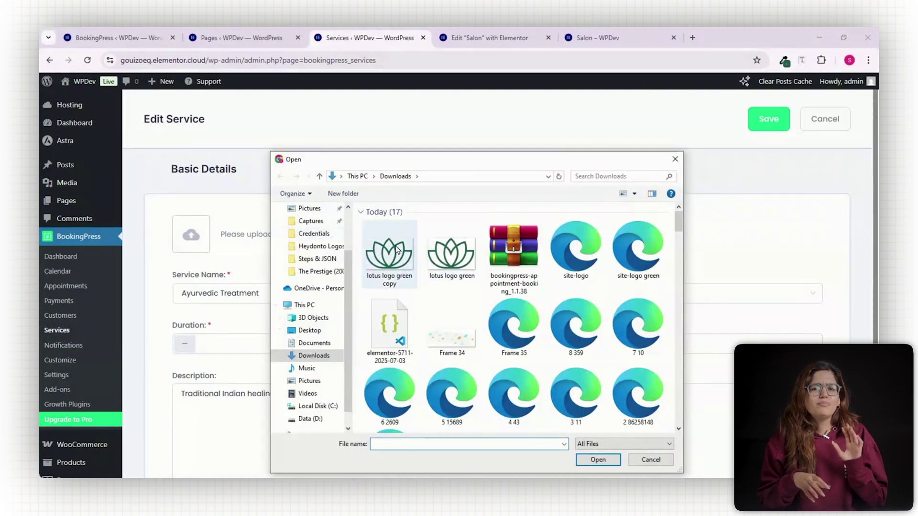
pyautogui.click(397, 249)
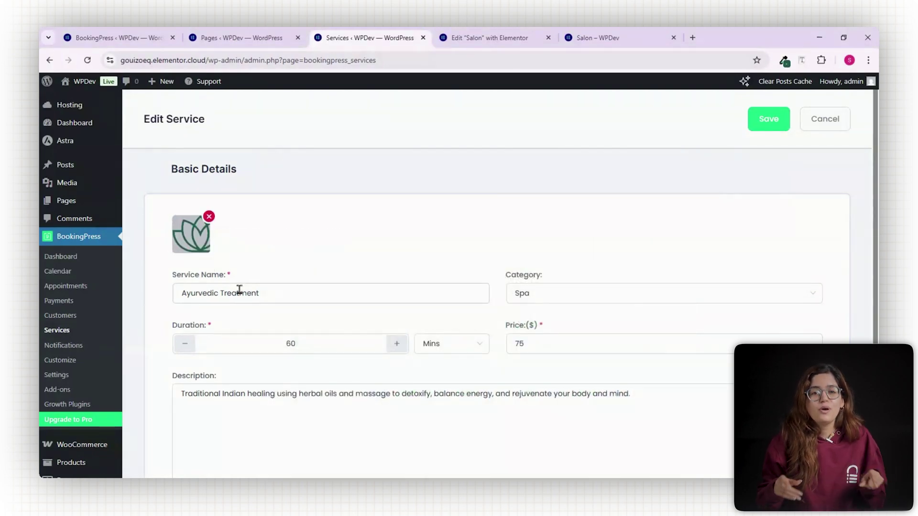
pyautogui.click(749, 122)
pyautogui.click(306, 130)
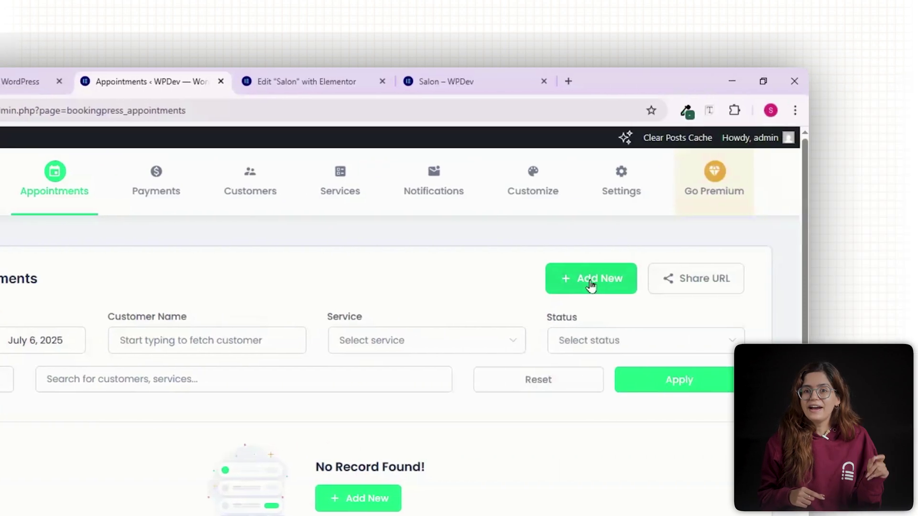
# - Book a Luxury Spa appointment for July 9, 2025, 6:00–7:30 pm
pyautogui.click(591, 279)
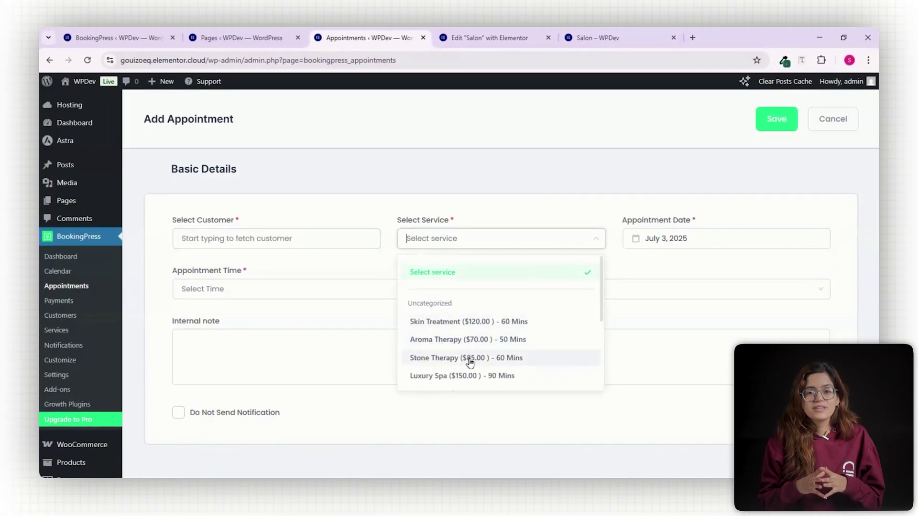
pyautogui.click(437, 379)
pyautogui.click(704, 243)
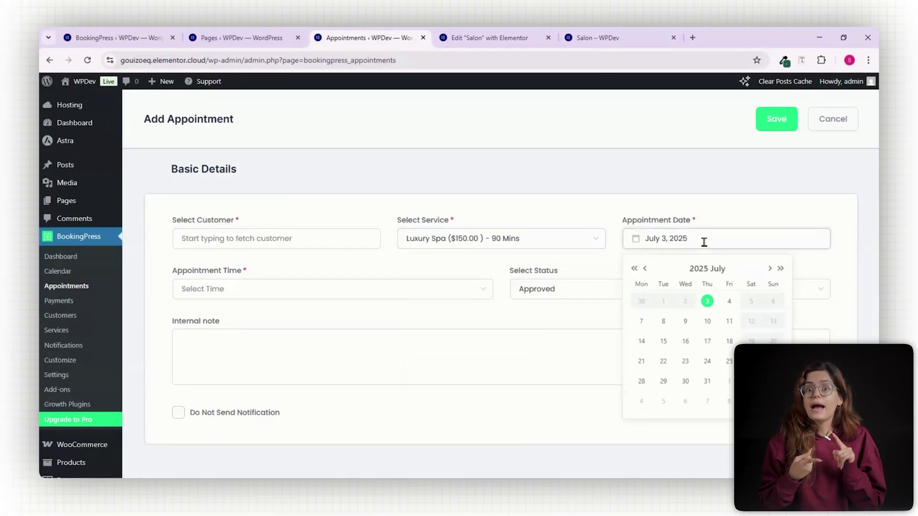
pyautogui.click(685, 321)
pyautogui.click(274, 295)
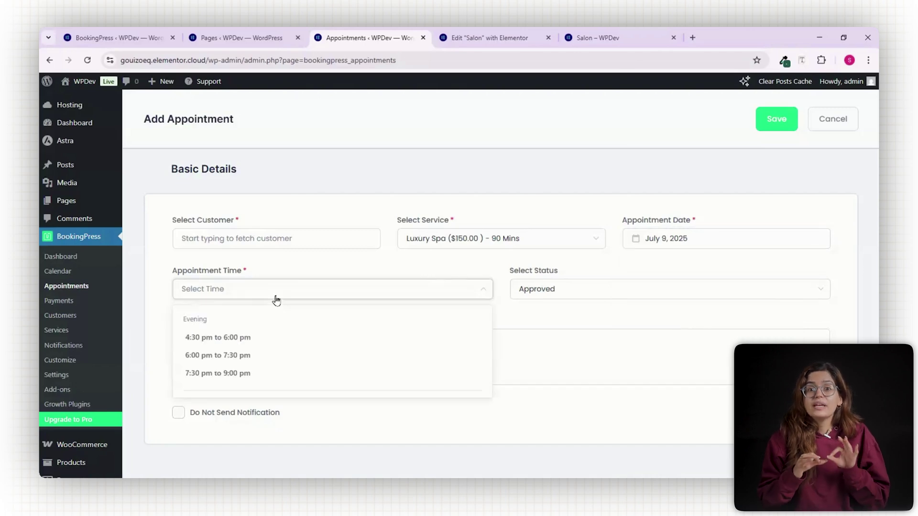
pyautogui.click(213, 356)
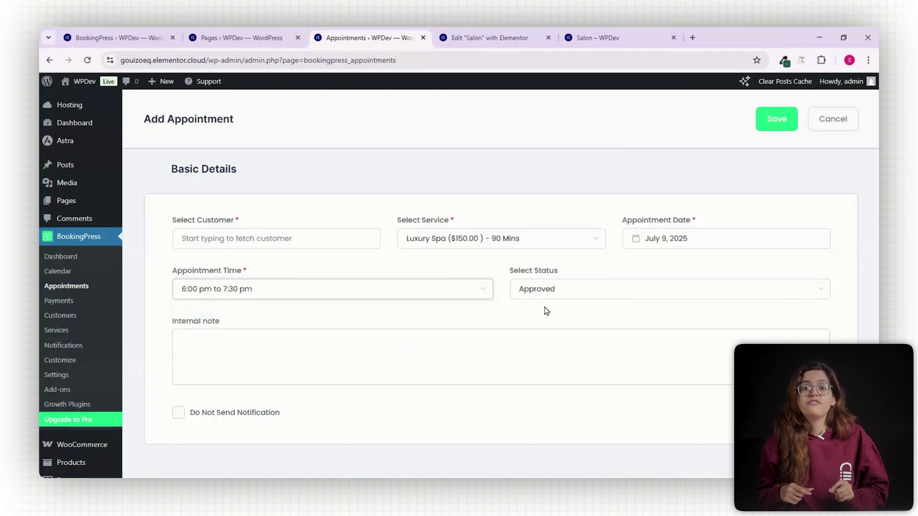
# - Keep the appointment Approved with internal note 'Onspot' and save it
pyautogui.click(592, 298)
pyautogui.click(584, 293)
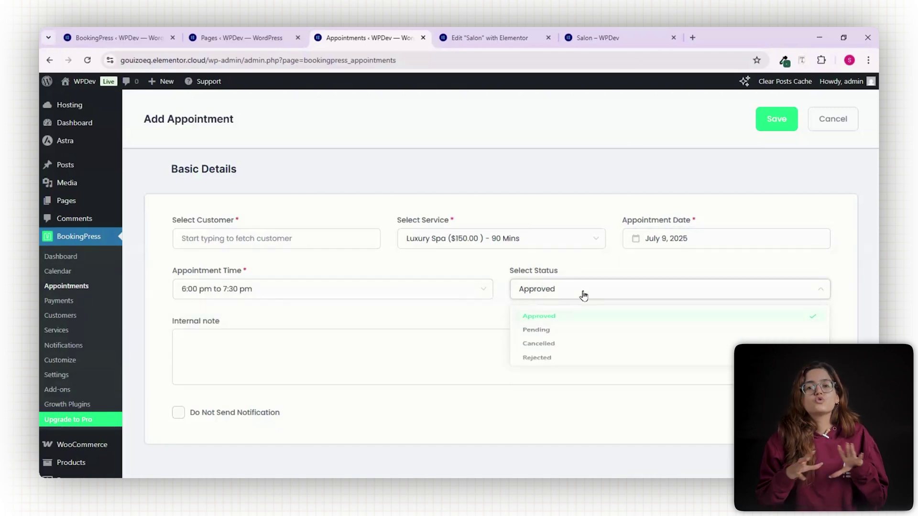
pyautogui.click(216, 346)
pyautogui.write('Onspot')
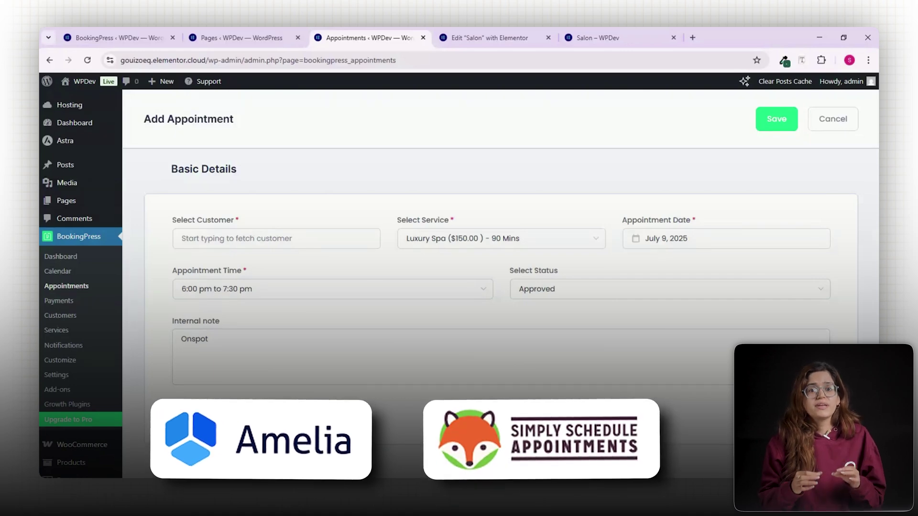
pyautogui.click(770, 124)
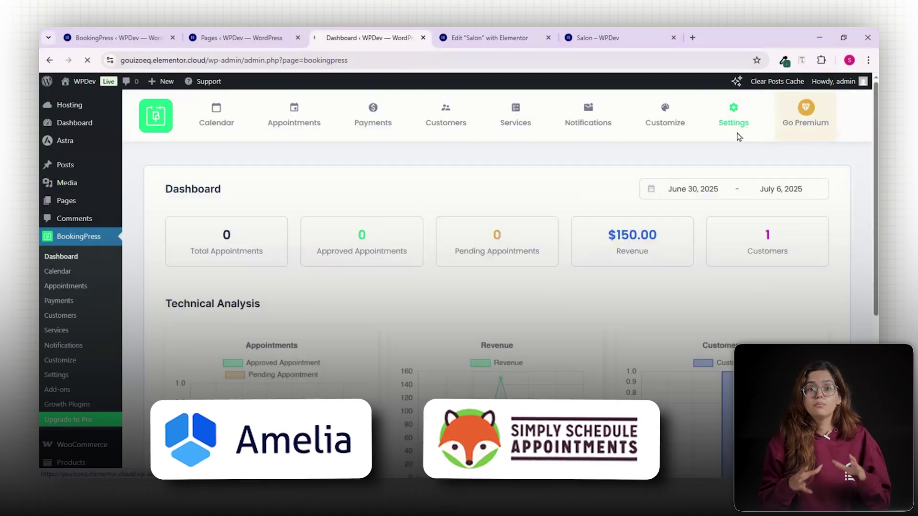
# - Mark July 4, 2025 as the yearly-repeating holiday 'Do Nothing Day' in BookingPress Holidays settings
pyautogui.click(737, 129)
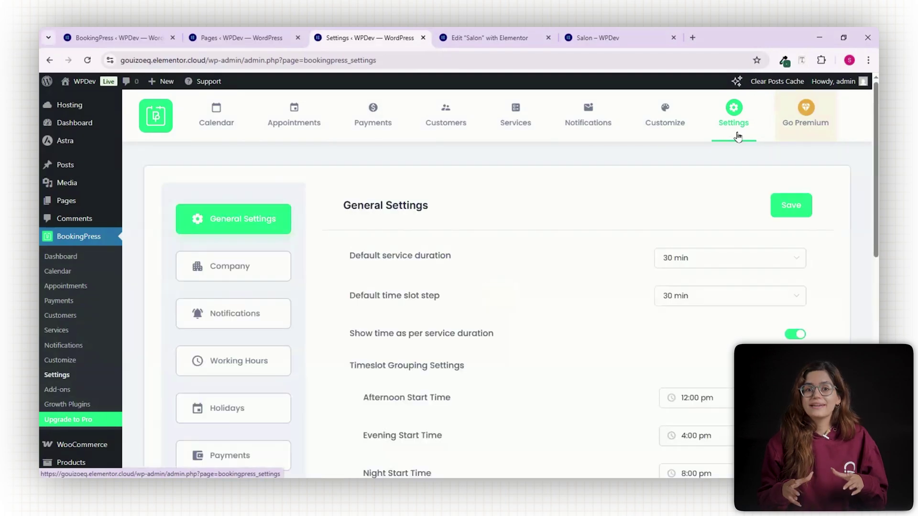
pyautogui.click(251, 412)
pyautogui.scroll(-10, 451, 332)
pyautogui.click(417, 414)
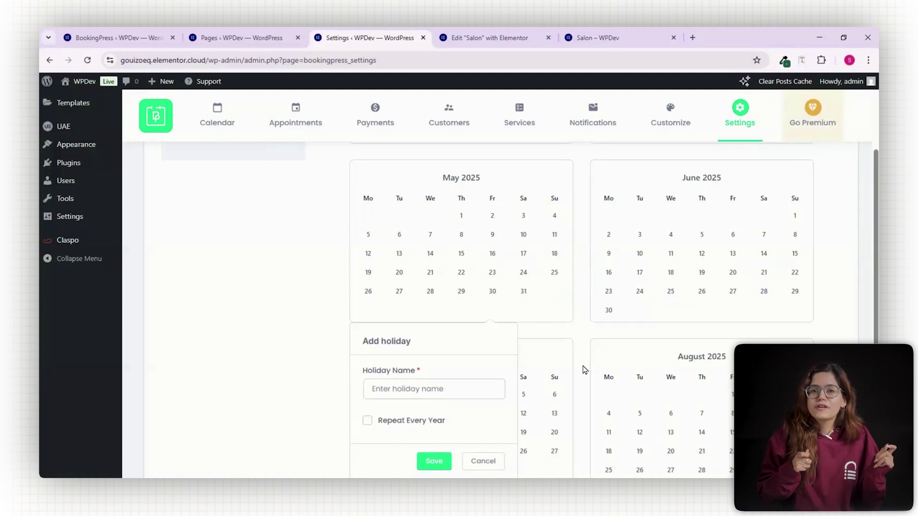
pyautogui.click(470, 386)
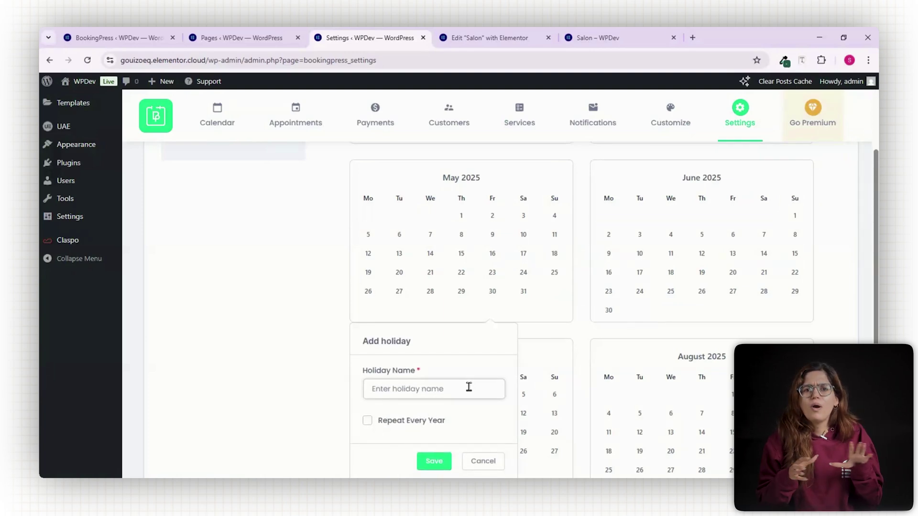
pyautogui.write('Do Nothing Day')
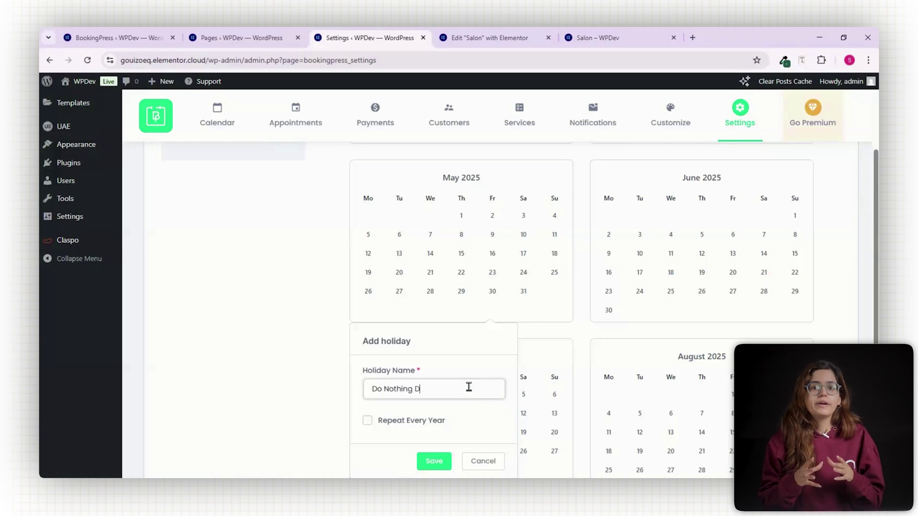
pyautogui.click(368, 421)
pyautogui.moveTo(368, 327); pyautogui.dragTo(526, 330)
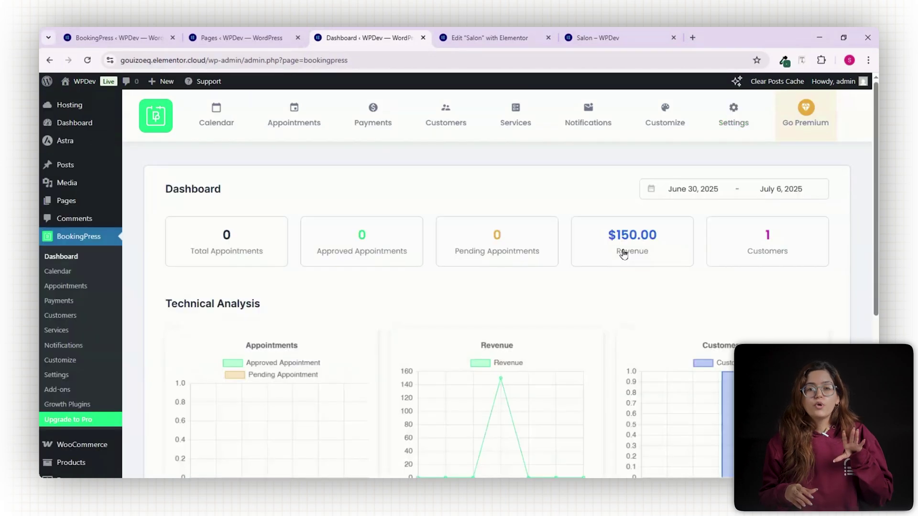
# - Replace the On Approval customer email message with the new unwinding-and-serenity text
pyautogui.scroll(-4, 655, 303)
pyautogui.scroll(4, 654, 303)
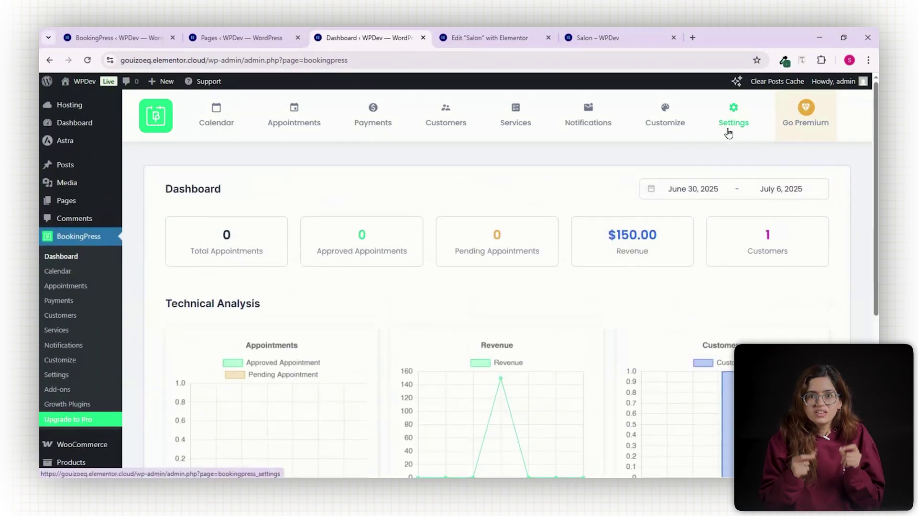
pyautogui.click(595, 127)
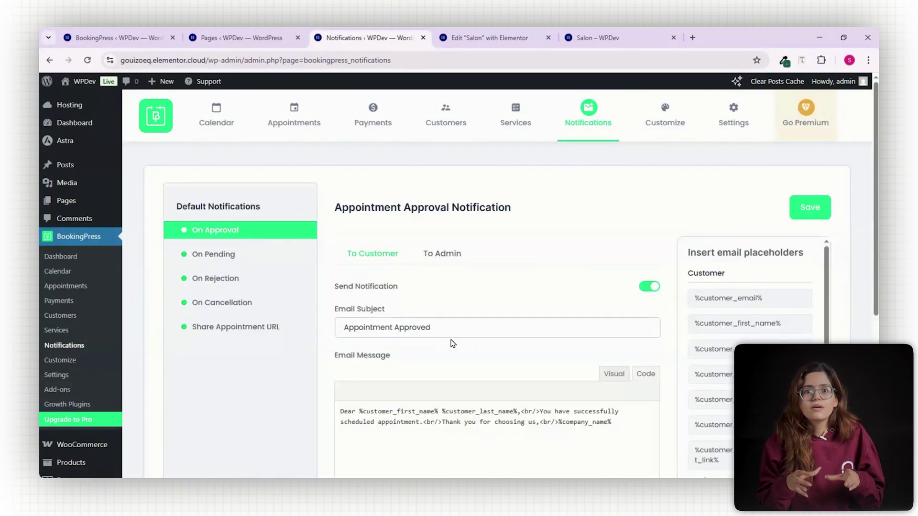
pyautogui.scroll(-2, 423, 317)
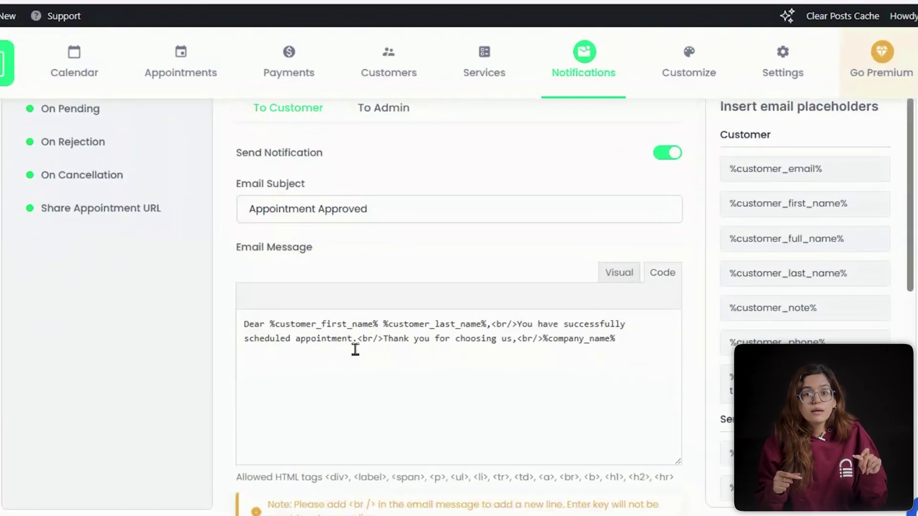
pyautogui.moveTo(261, 325); pyautogui.dragTo(615, 340)
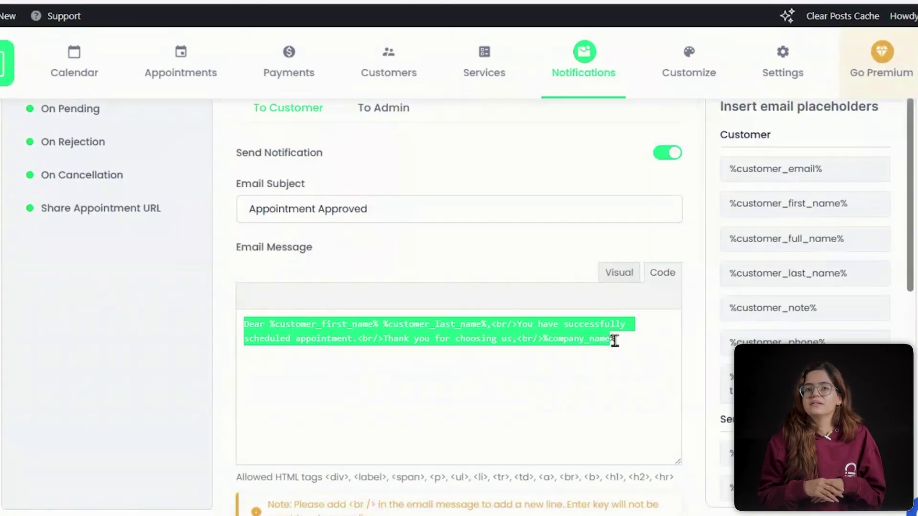
pyautogui.hotkey('ctrl', 'v')
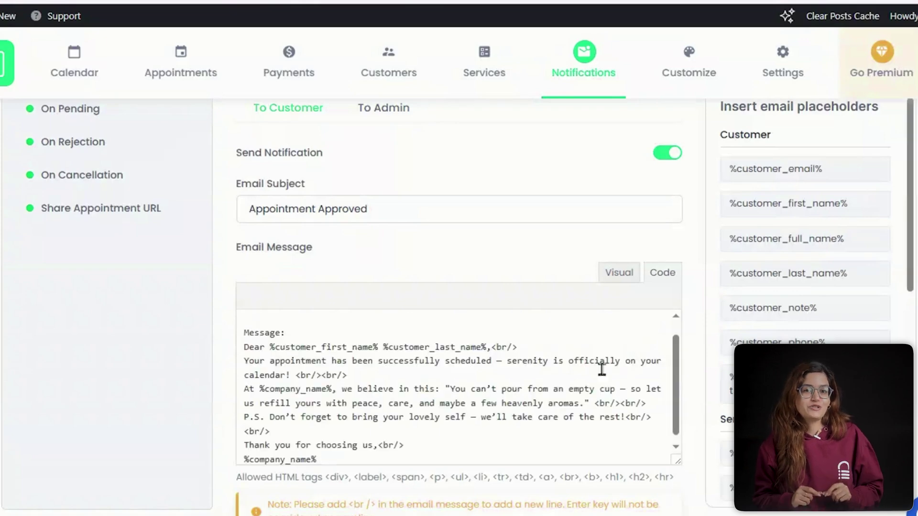
pyautogui.scroll(-1, 273, 349)
pyautogui.scroll(2, 350, 358)
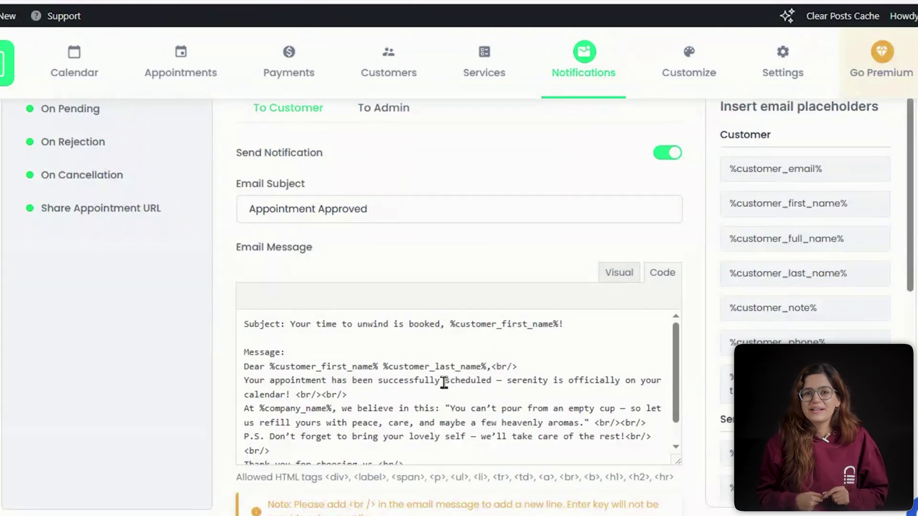
pyautogui.scroll(-2, 308, 382)
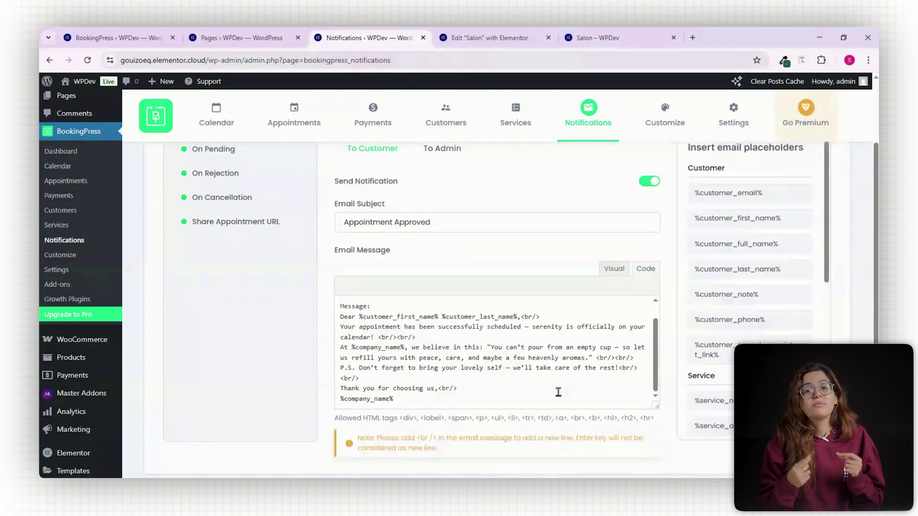
pyautogui.scroll(2, 558, 392)
# - Send the Aroma Therapy booking from the thank-you page to Google Calendar
pyautogui.scroll(3, 417, 194)
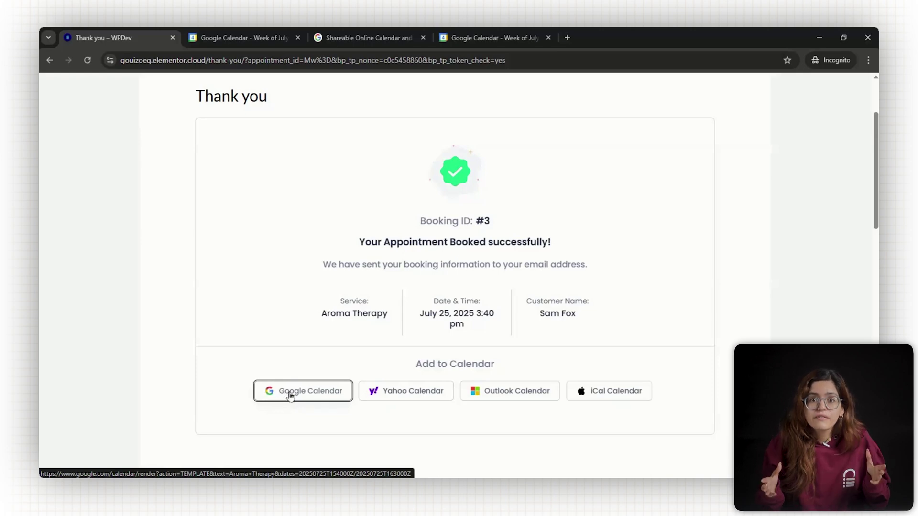
pyautogui.click(290, 396)
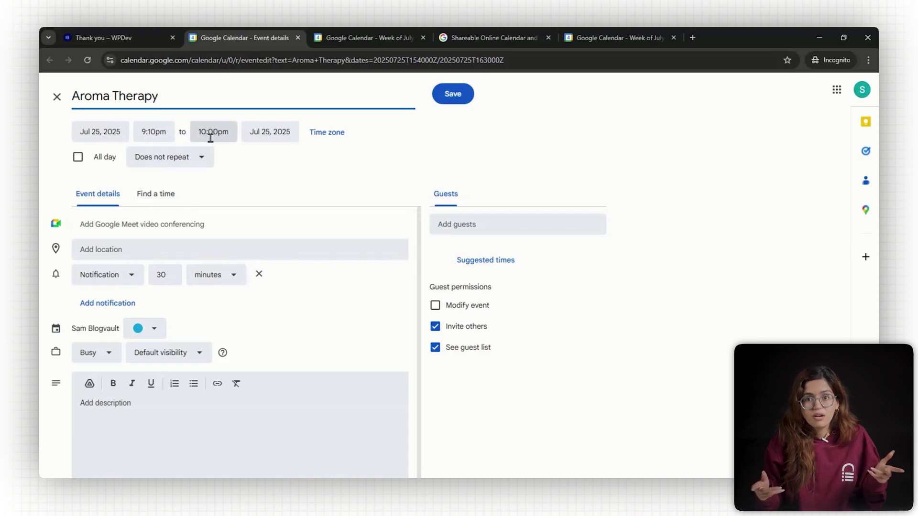
# - Check the start-time options and keep Aroma Therapy on Friday, July 25, 4–4:50pm
pyautogui.click(153, 135)
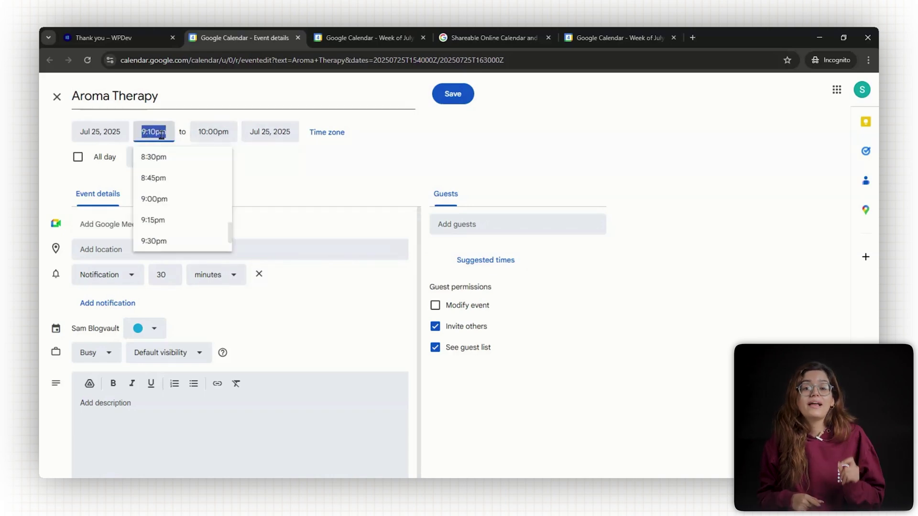
pyautogui.scroll(-5, 194, 215)
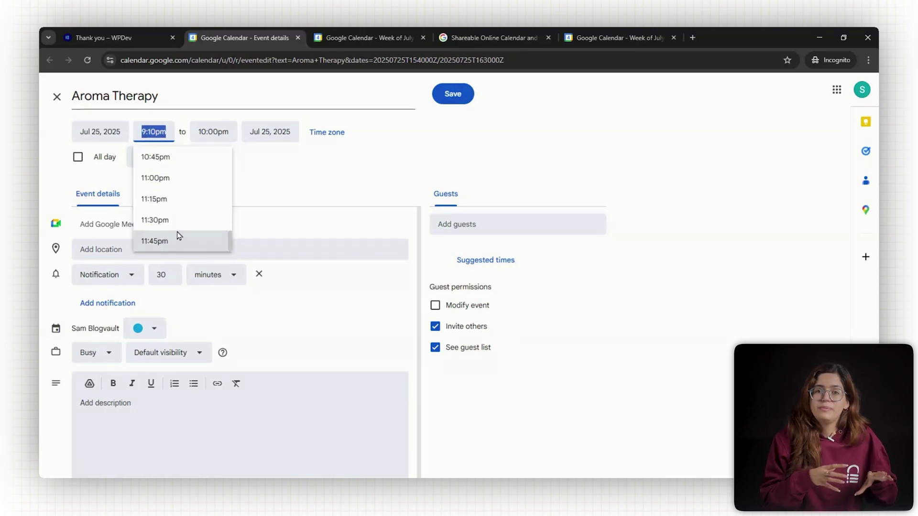
pyautogui.scroll(2, 173, 205)
pyautogui.scroll(2, 173, 204)
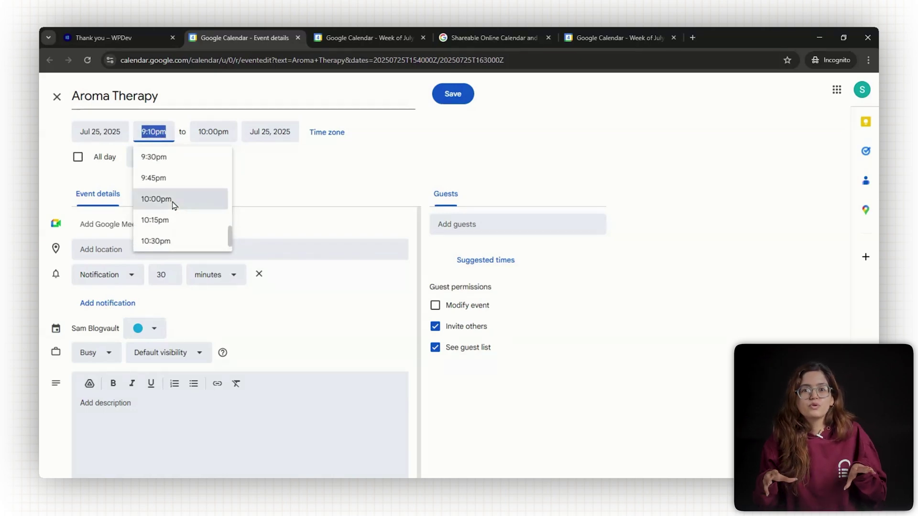
pyautogui.scroll(1, 173, 205)
pyautogui.scroll(1, 173, 205)
pyautogui.scroll(1, 173, 206)
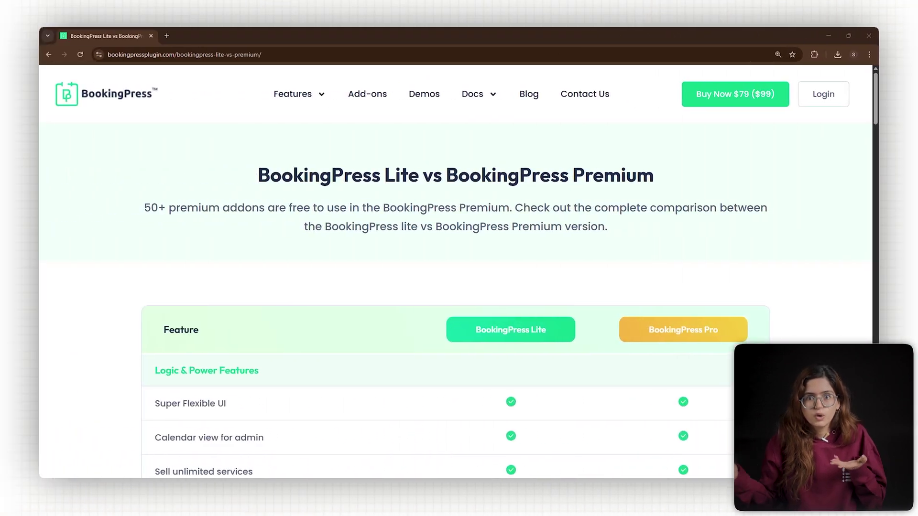
# - Open the BookingPress Lite vs Premium comparison page in a new tab
pyautogui.middleClick(846, 266)
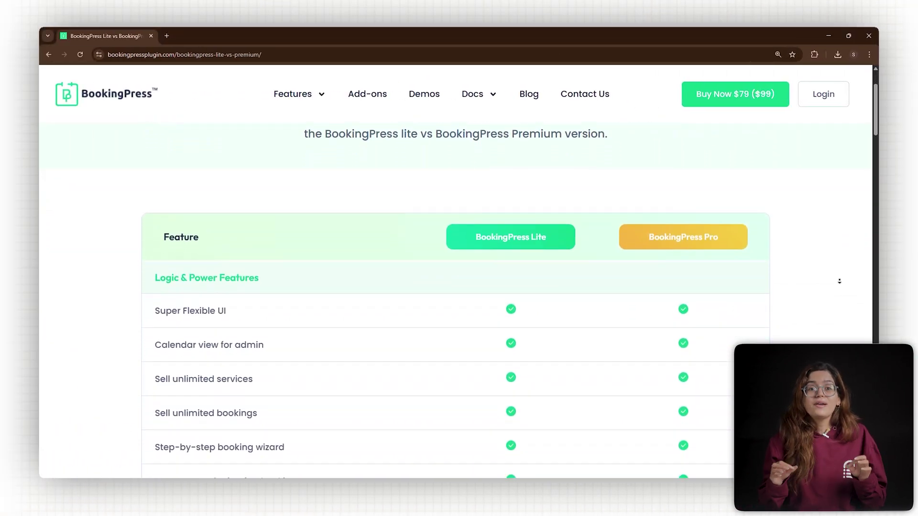